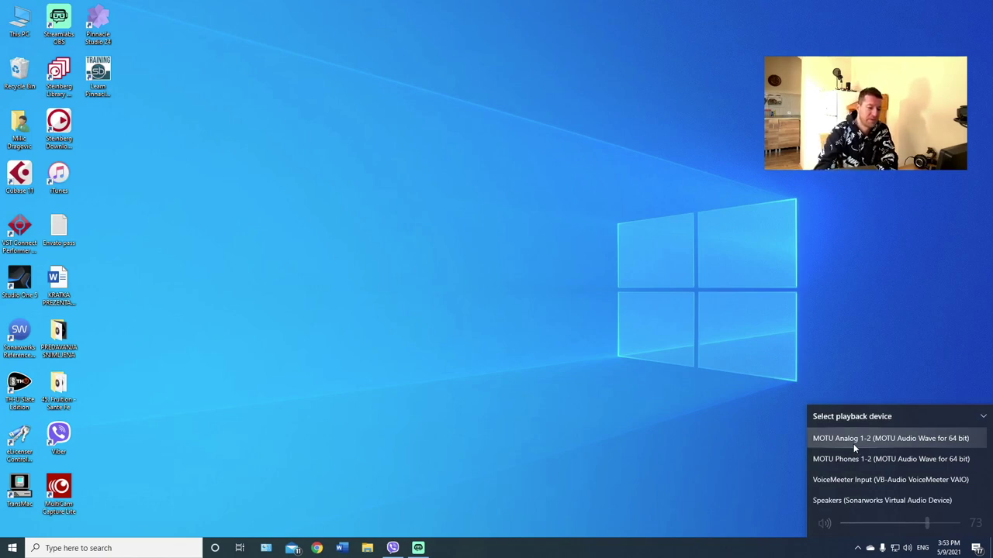
Search the system for "control" and open the Control Panel.
left_click(716, 378)
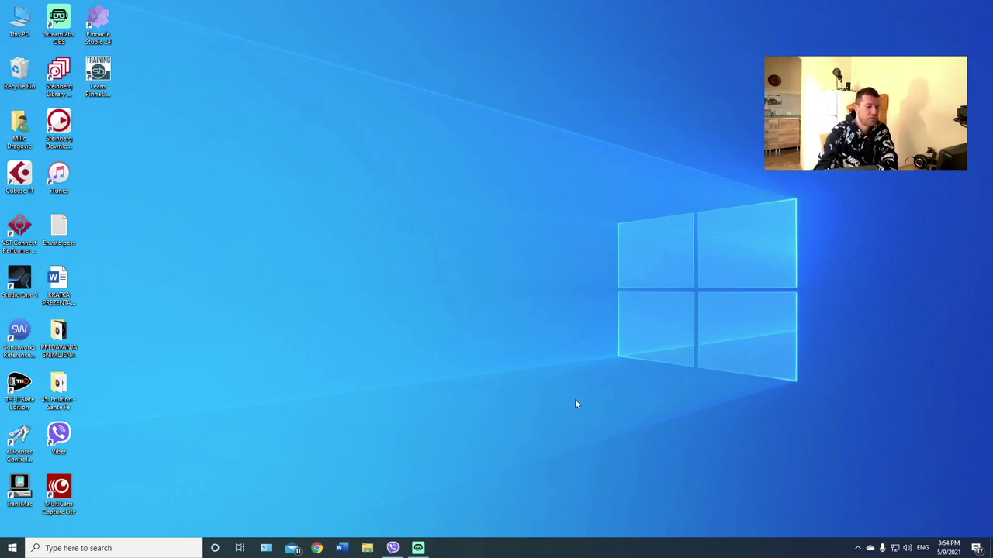
left_click(10, 548)
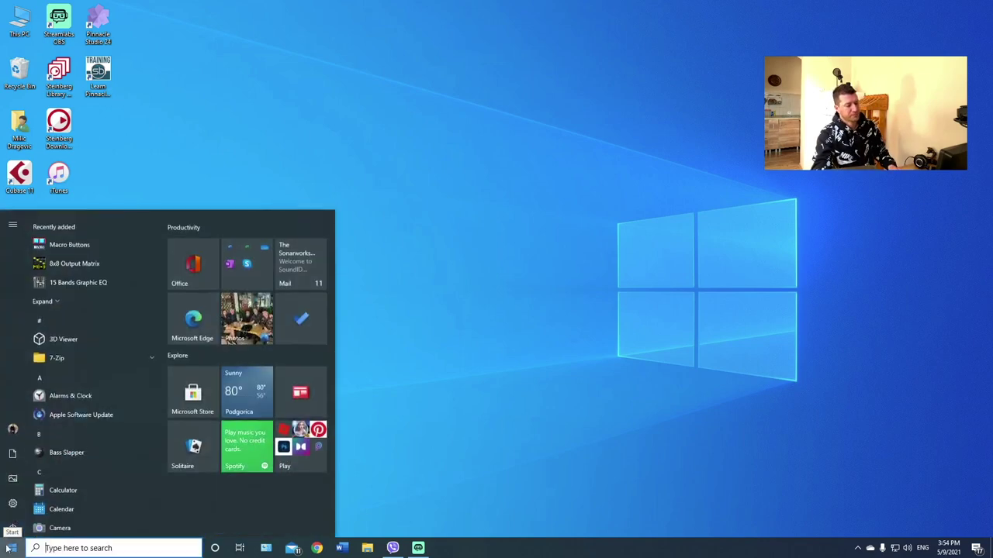
type("contr")
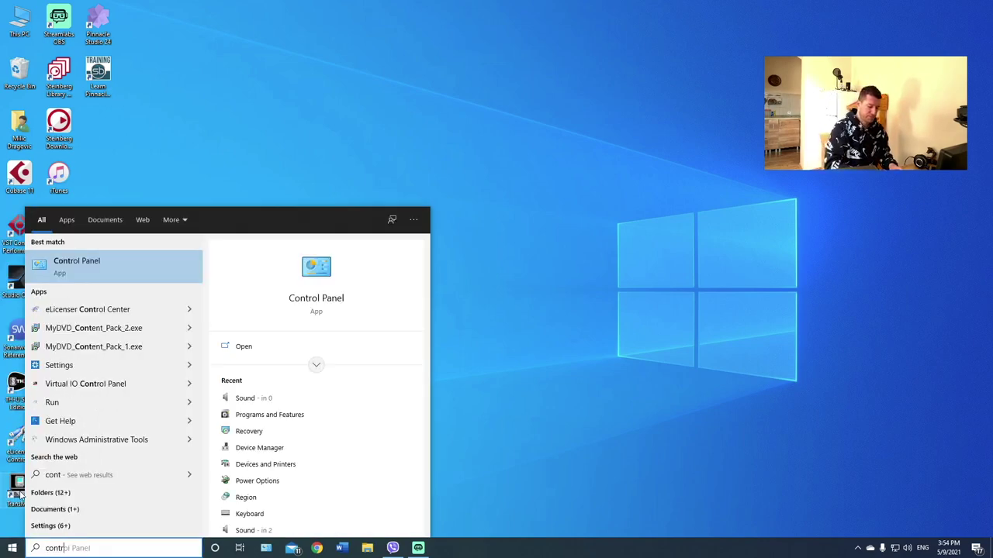
type("ol")
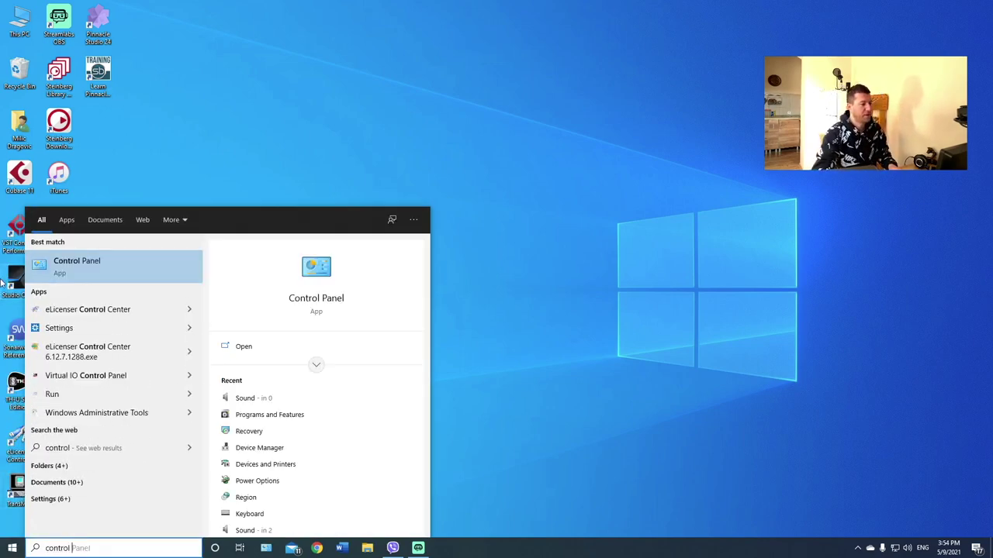
left_click(29, 278)
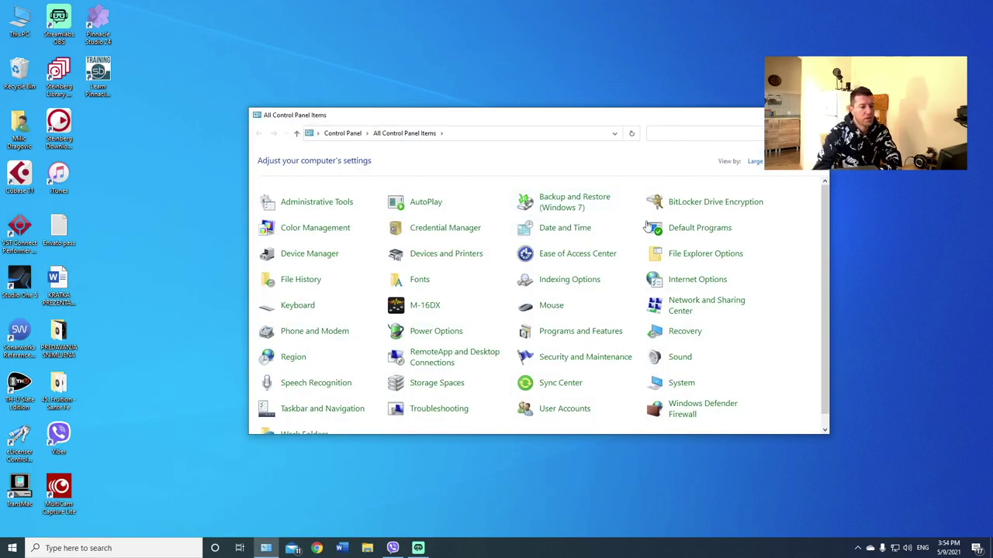
Show the Control Panel items as large icons and open the Sound settings.
left_click_drag(591, 117, 503, 105)
left_click(674, 149)
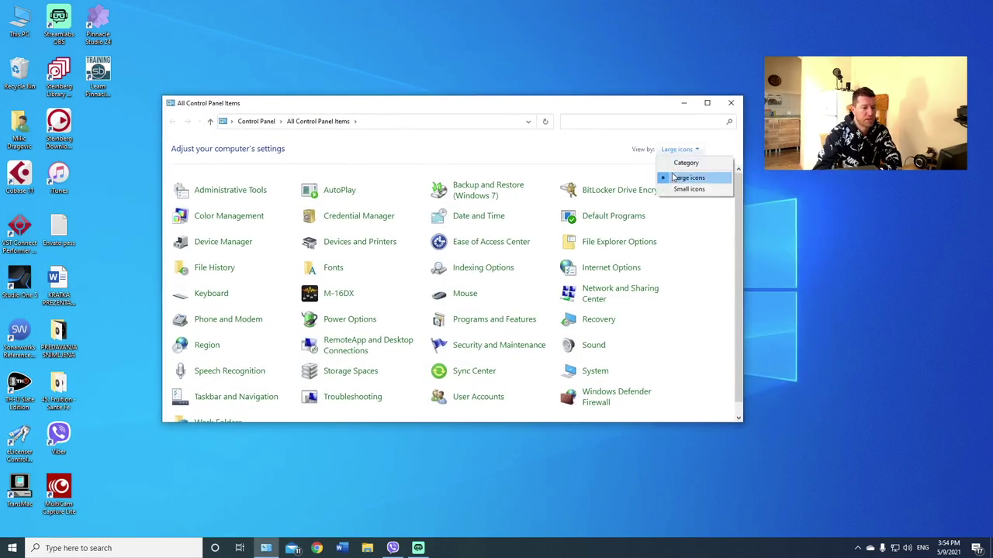
left_click(682, 175)
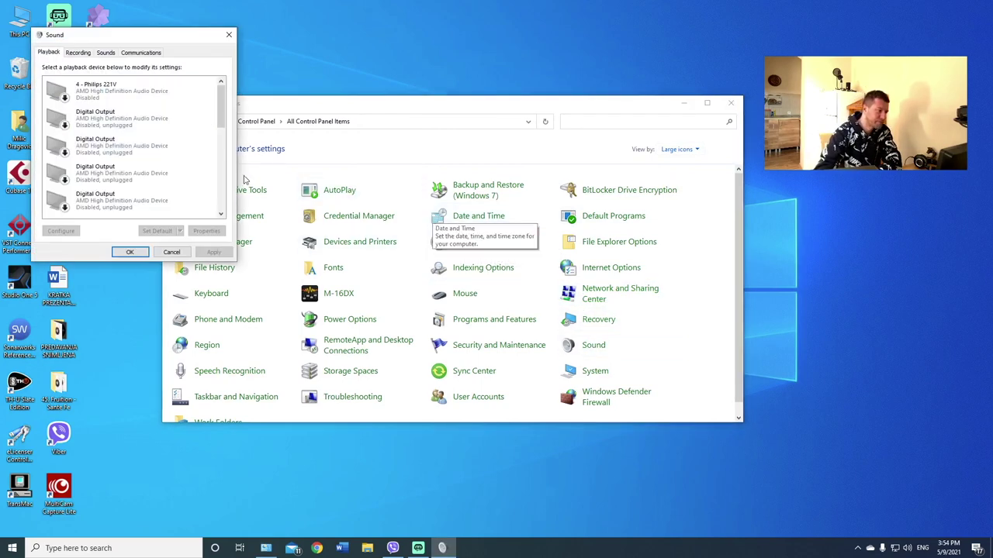
Hide the disabled devices from the playback device list in the Sound settings.
mouse_move(221, 109)
left_mouse_down()
mouse_move(214, 161)
mouse_move(217, 116)
left_mouse_up()
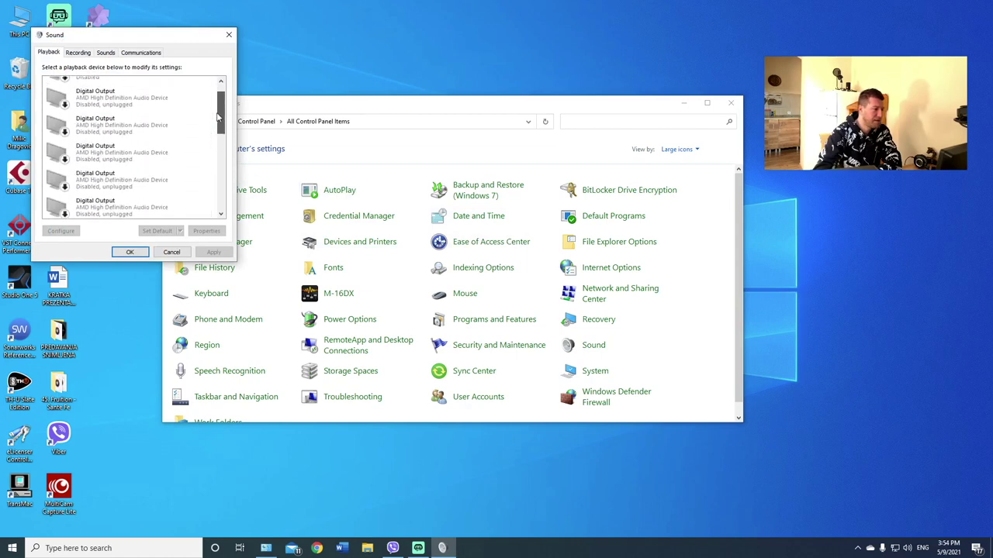
right_click(209, 114)
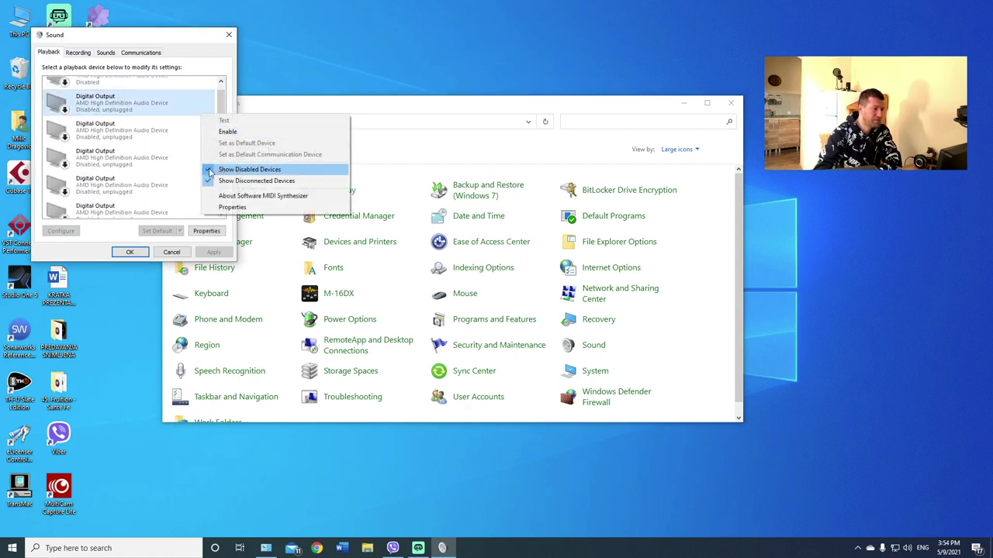
left_click(254, 170)
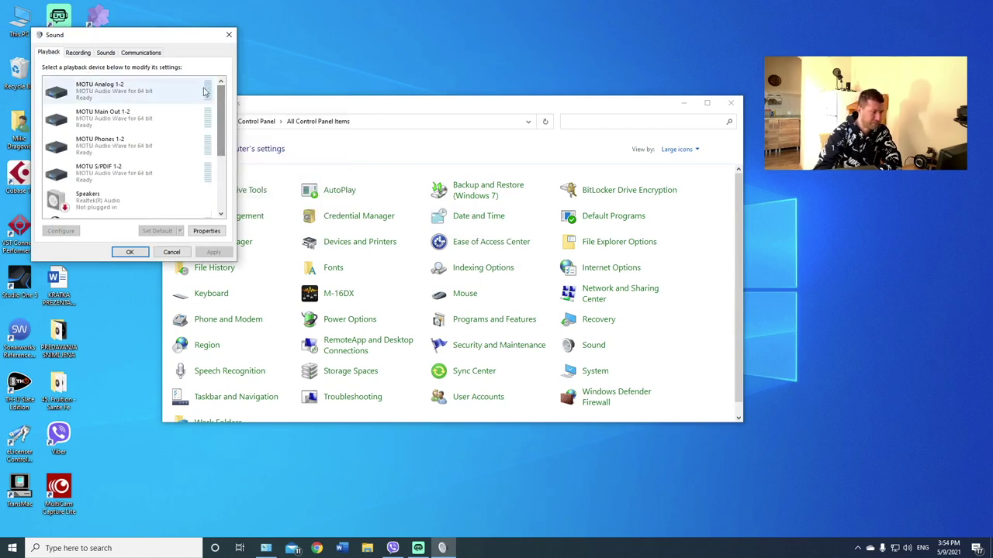
Inspect the exclusive mode options in the advanced properties of the MOTU Analog 1-2 playback device.
left_click(117, 94)
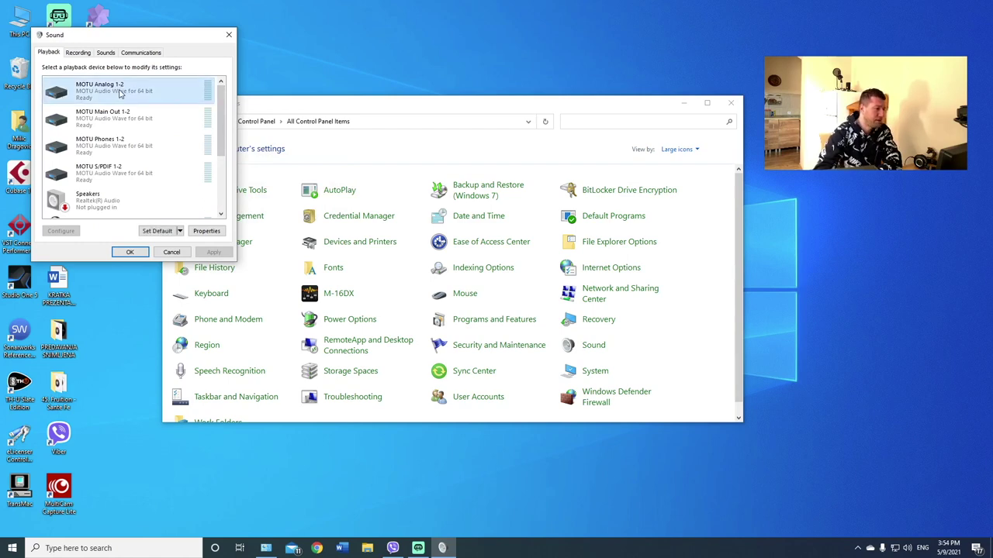
double_click(119, 93)
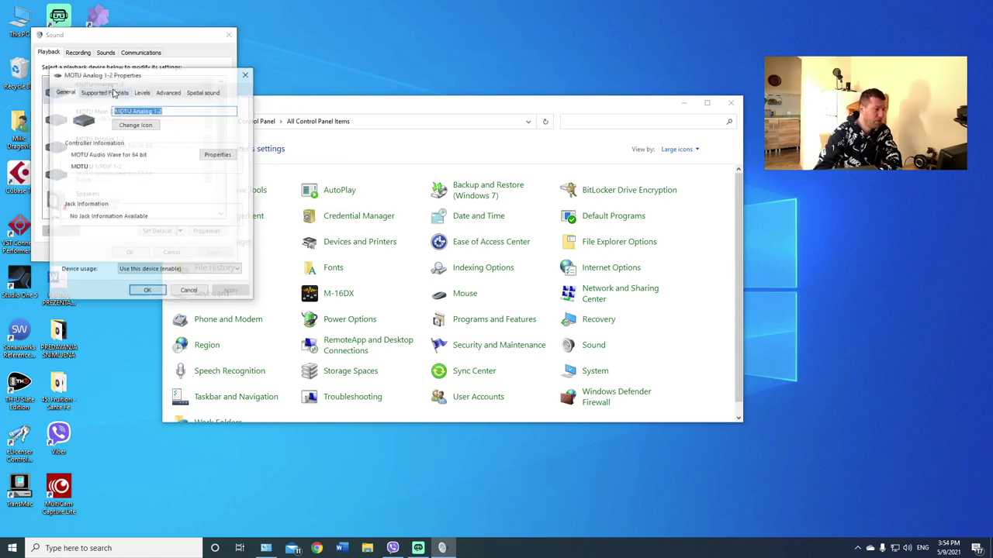
left_click(178, 94)
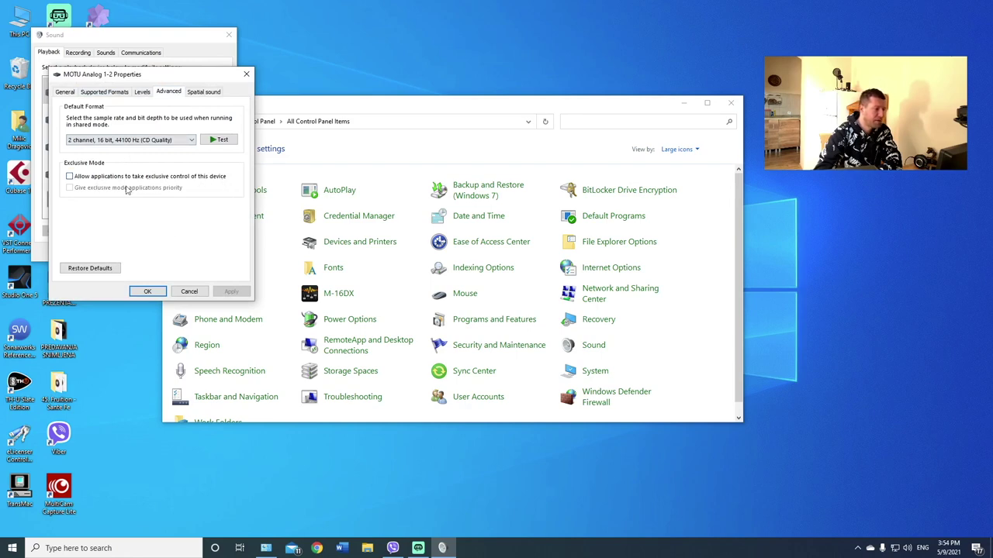
left_click(91, 177)
left_click(91, 177)
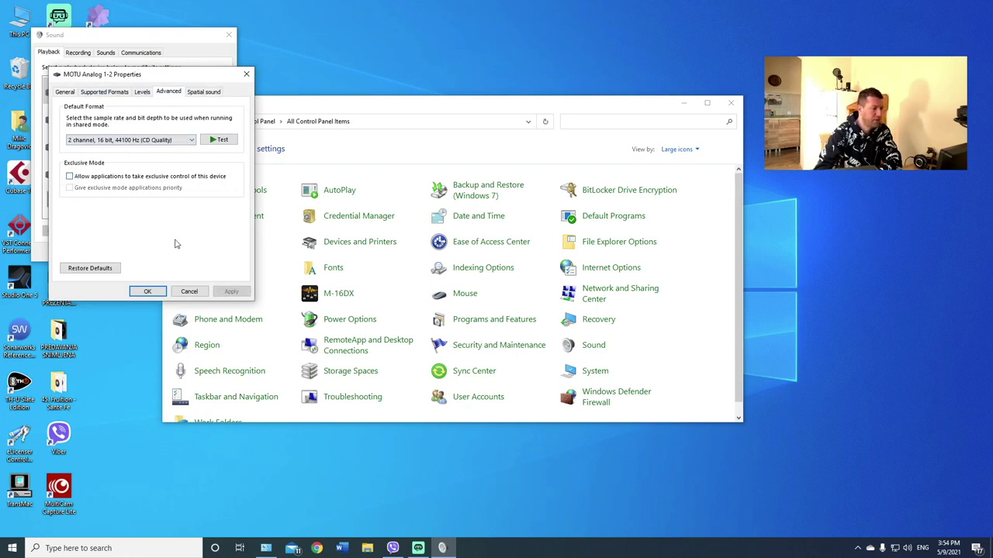
left_click(158, 291)
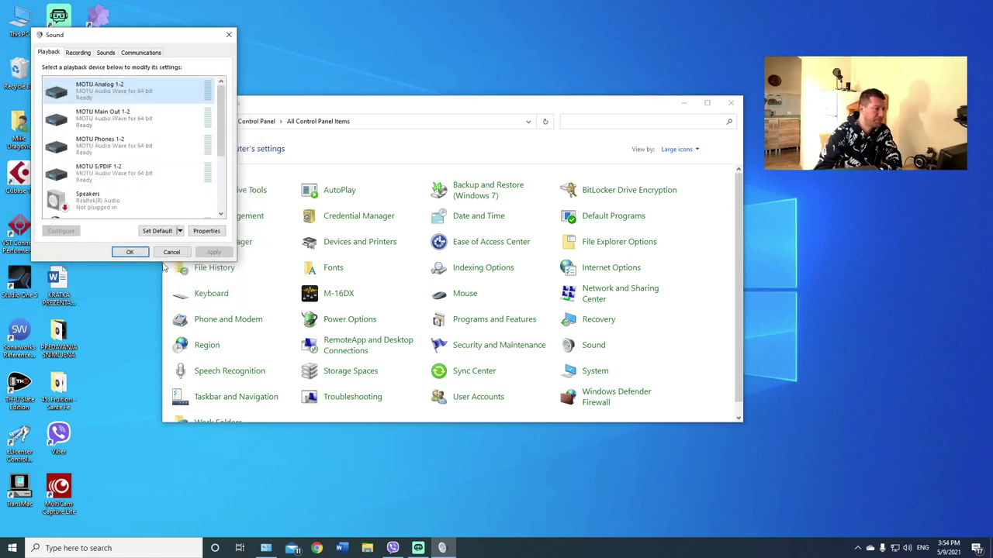
Disable the MOTU Analog 1-2, Main Out 1-2, Phones 1-2 and S/PDIF 1-2 playback devices.
left_click(111, 116)
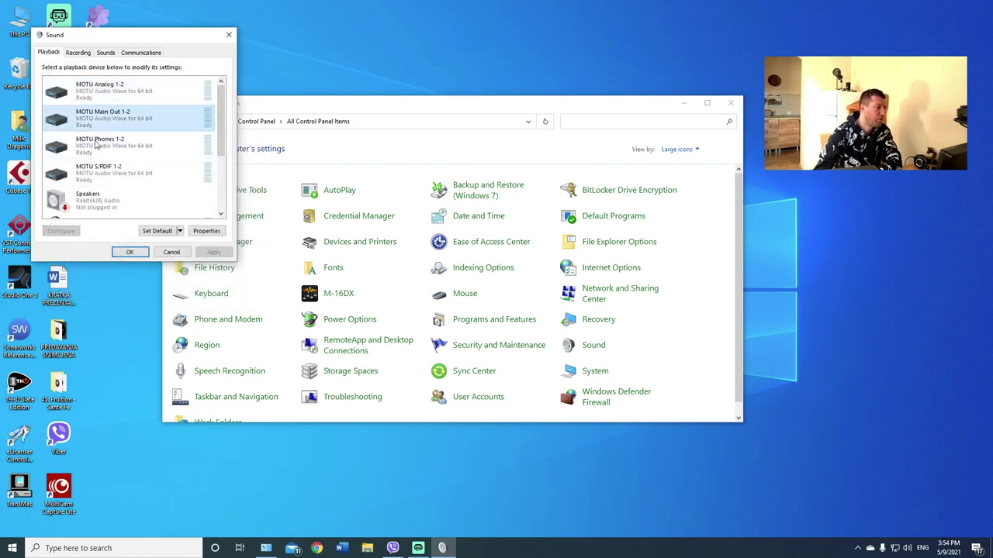
left_click(76, 52)
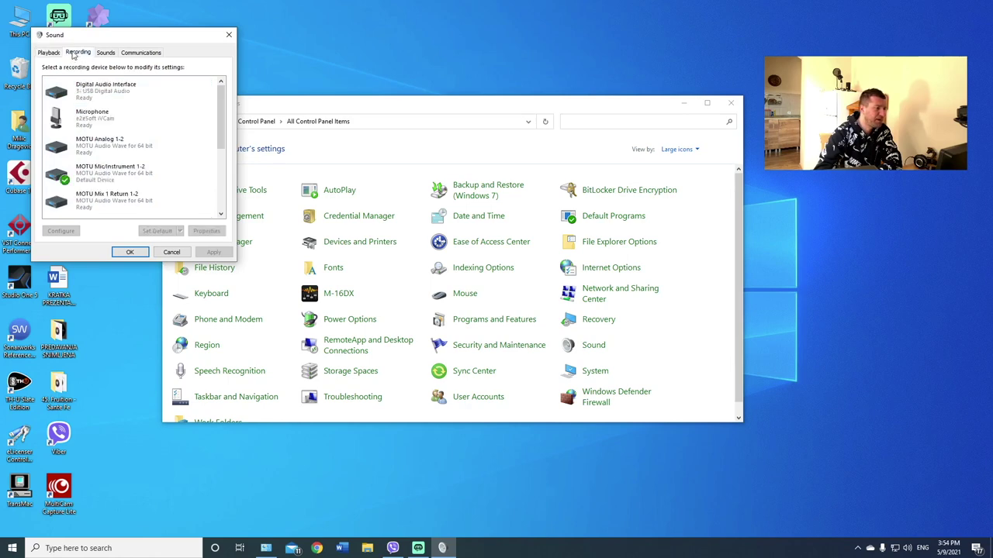
left_click(49, 53)
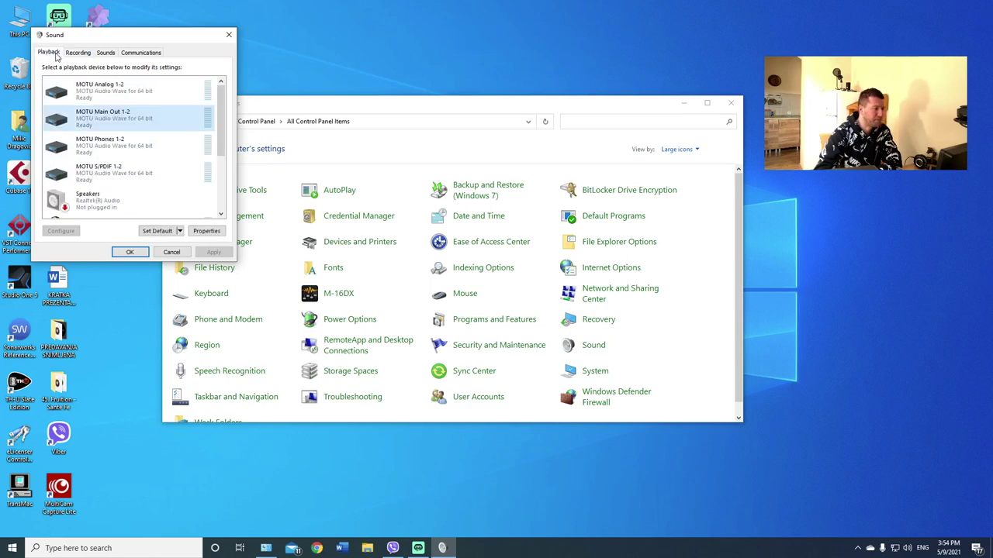
left_click(91, 97)
right_click(87, 96)
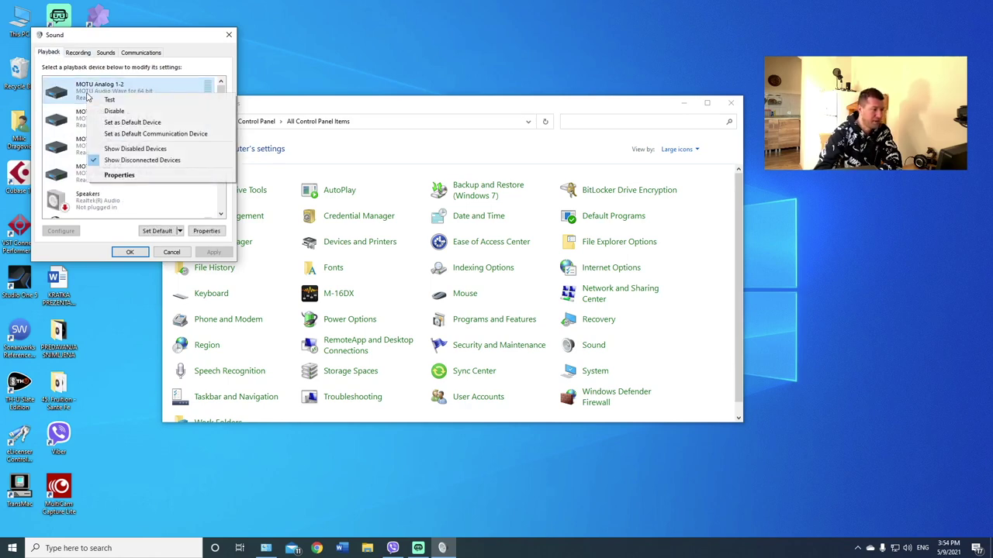
left_click(109, 112)
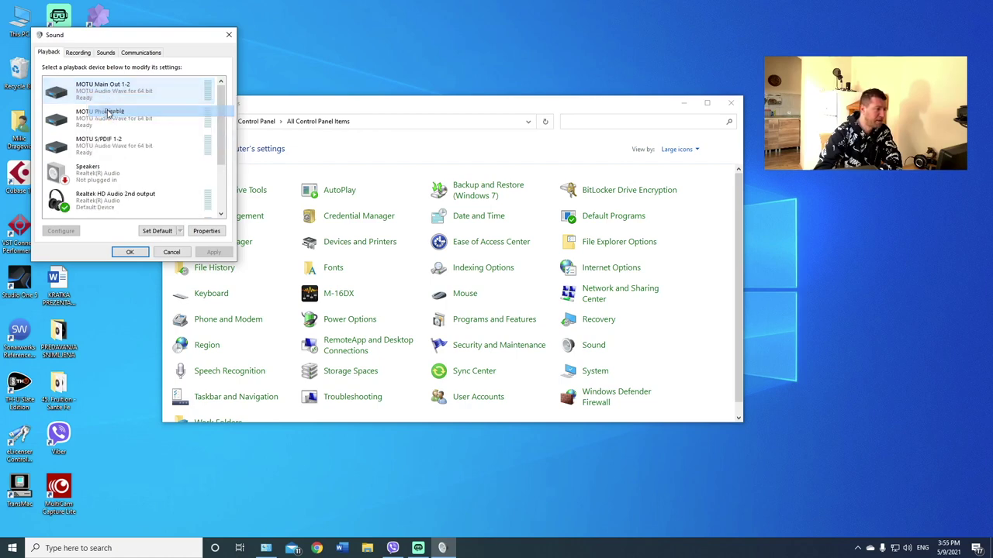
right_click(99, 87)
left_click(105, 101)
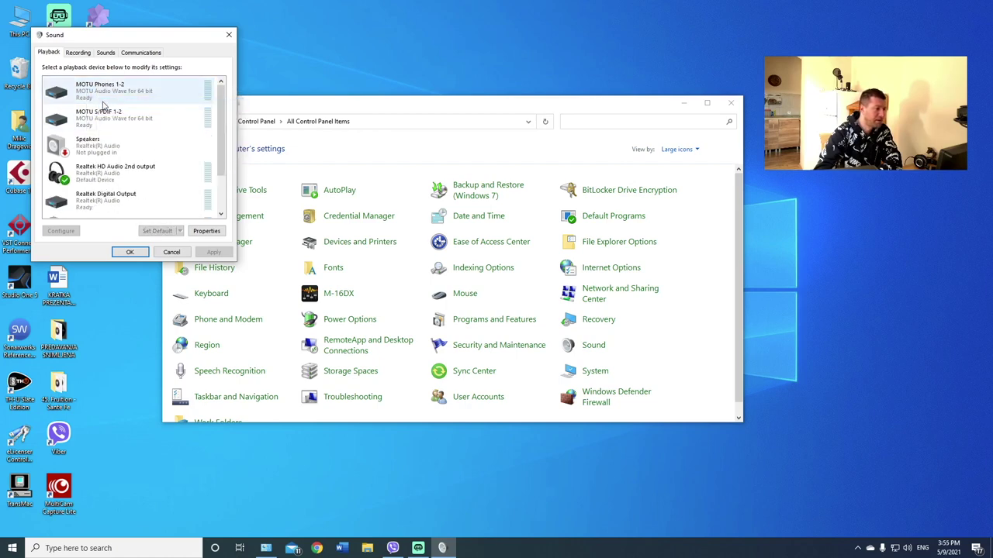
right_click(97, 94)
left_click(118, 112)
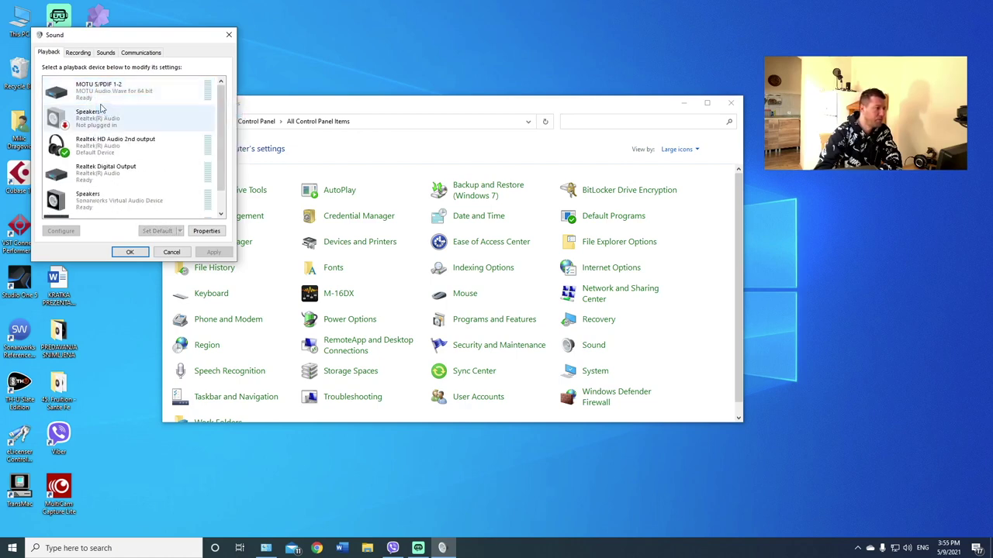
right_click(97, 94)
left_click(118, 111)
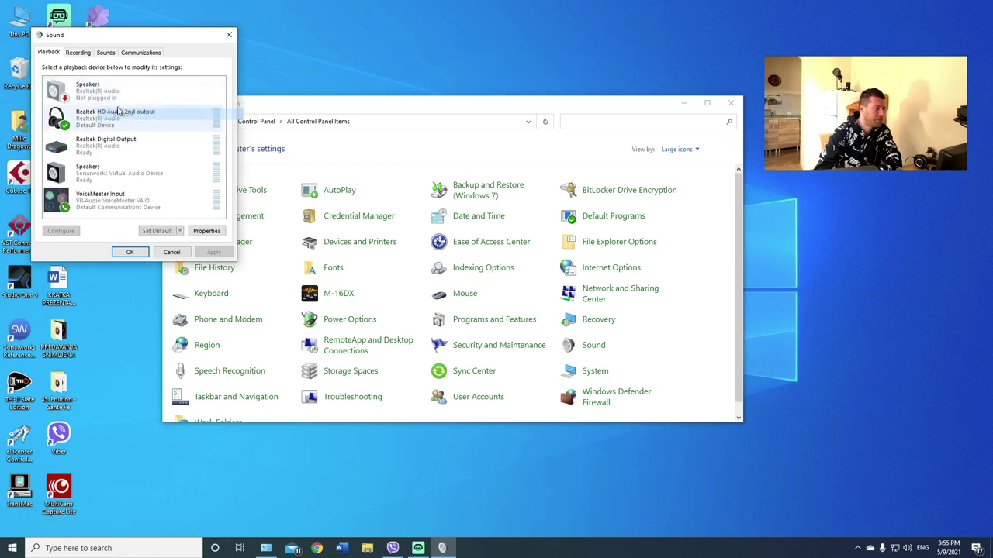
Disable the MOTU Analog 1-2, Mic/Instrument 1-2, Mix 1 Return 1-2 and S/PDIF 1-2 recording devices, and close the Sound settings and Control Panel.
left_click(78, 51)
left_click(105, 147)
right_click(105, 150)
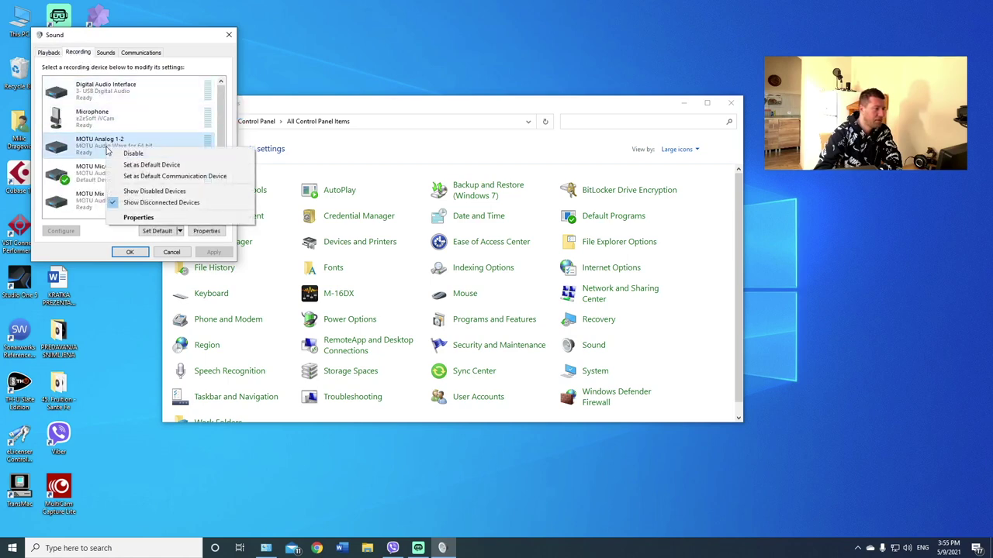
left_click(131, 156)
right_click(104, 151)
left_click(129, 153)
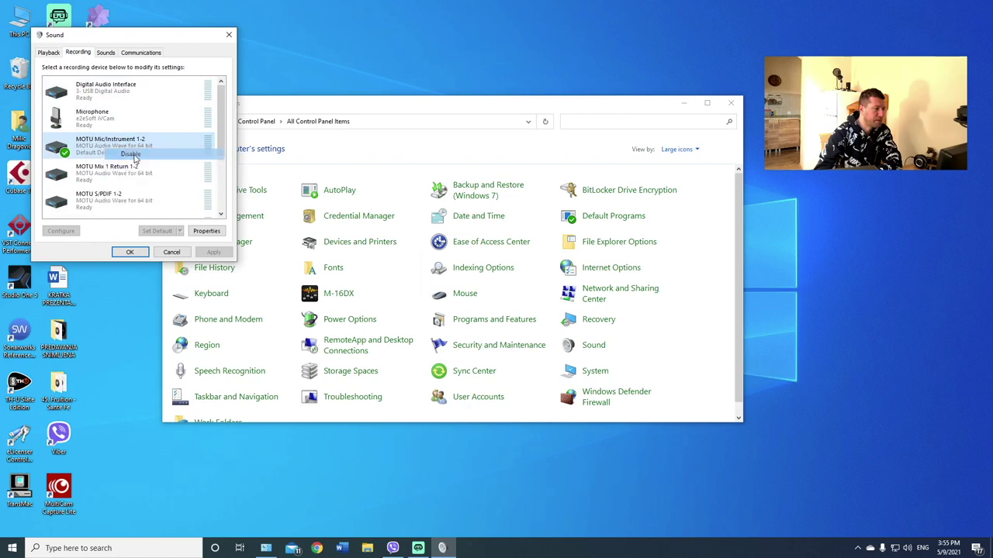
right_click(116, 149)
left_click(128, 152)
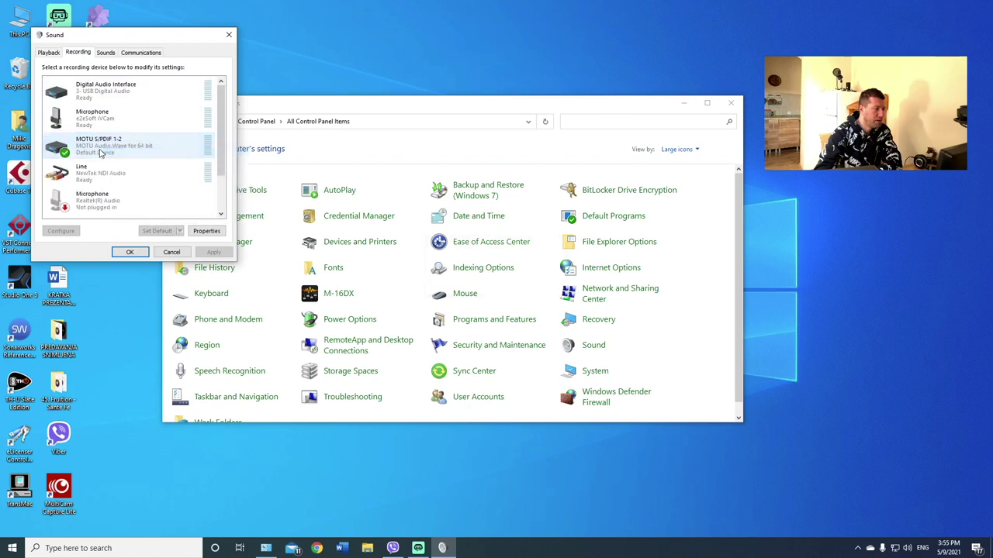
right_click(104, 149)
left_click(122, 153)
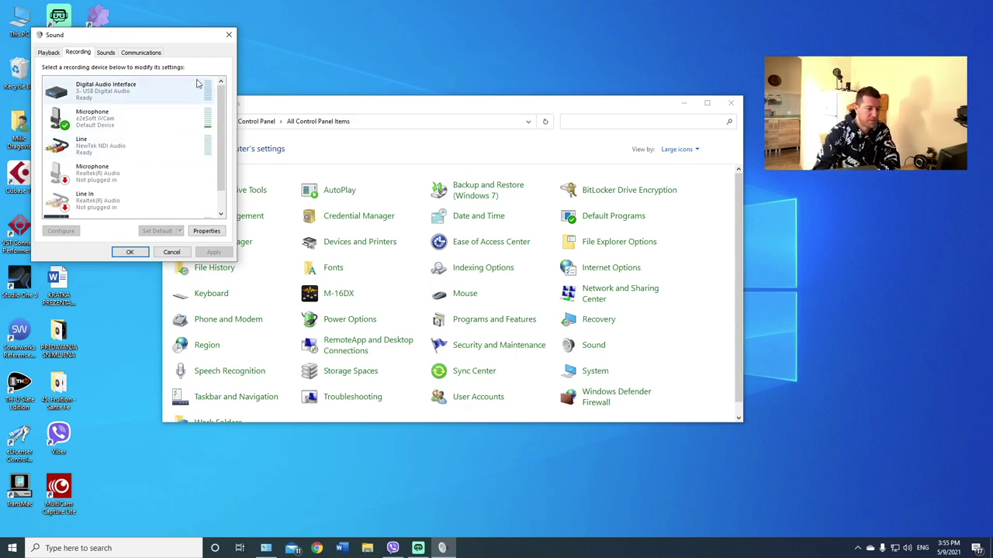
left_click(130, 253)
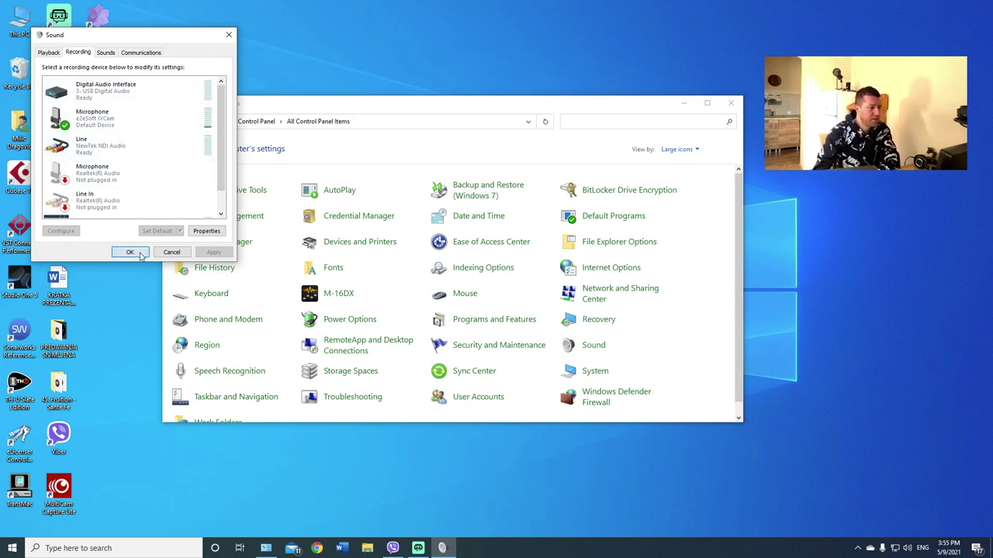
left_click(730, 106)
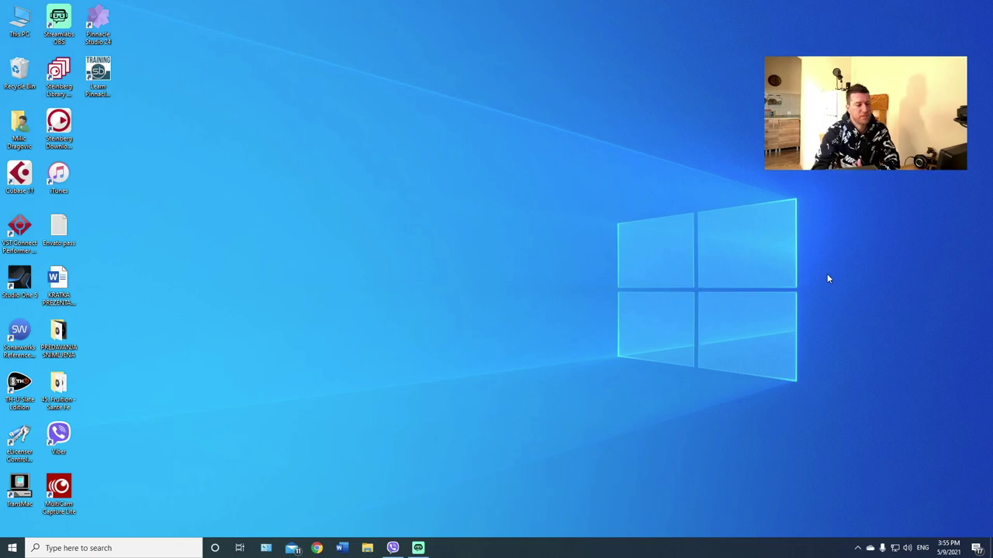
Launch Cubase 11 without opening a project and open its Studio Setup.
left_click(22, 175)
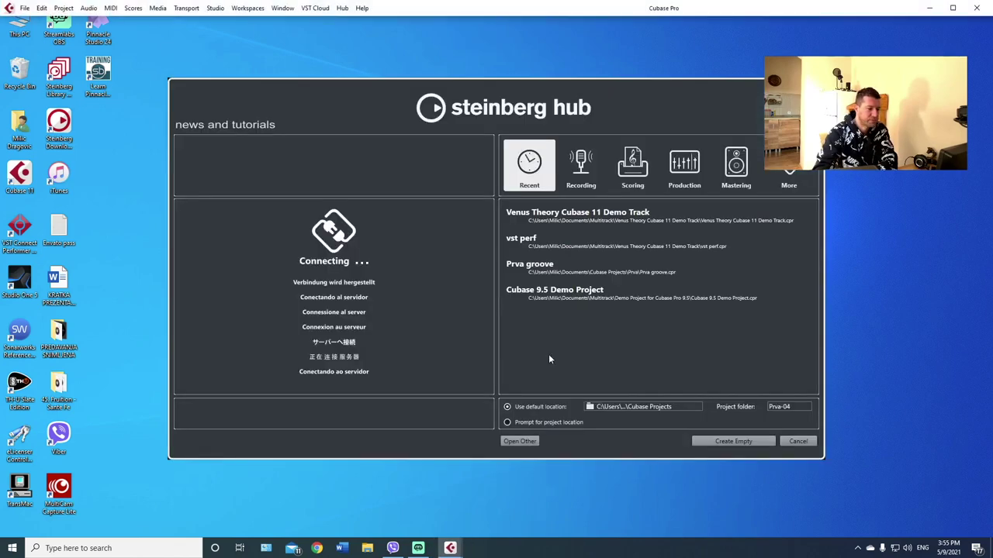
left_click(797, 441)
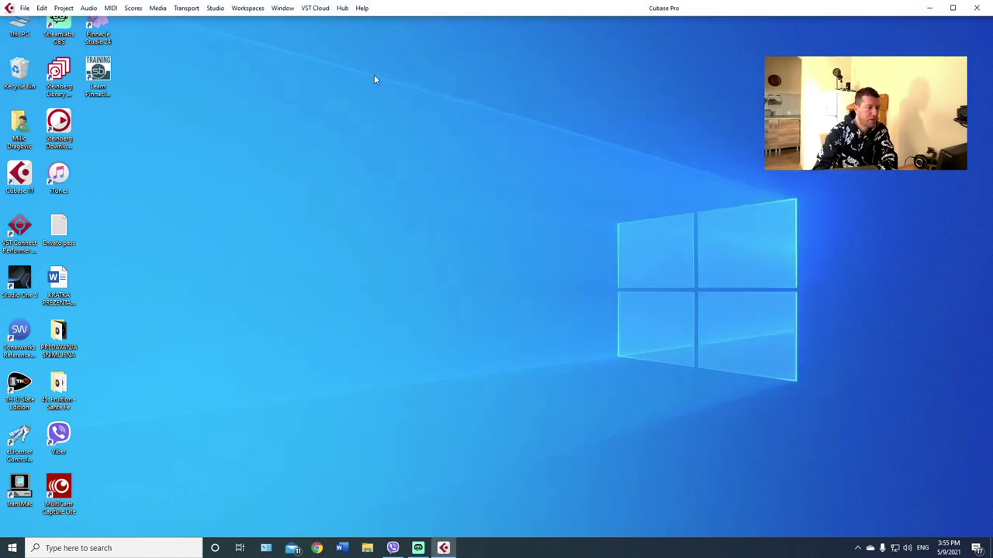
left_click(215, 8)
left_click(240, 187)
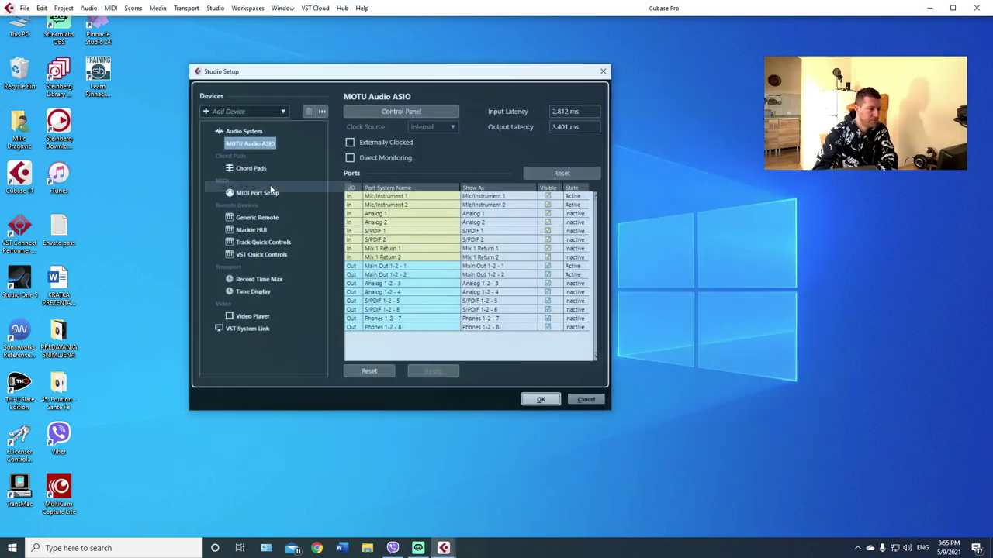
Review the available ASIO drivers in the Audio System settings.
left_click(244, 131)
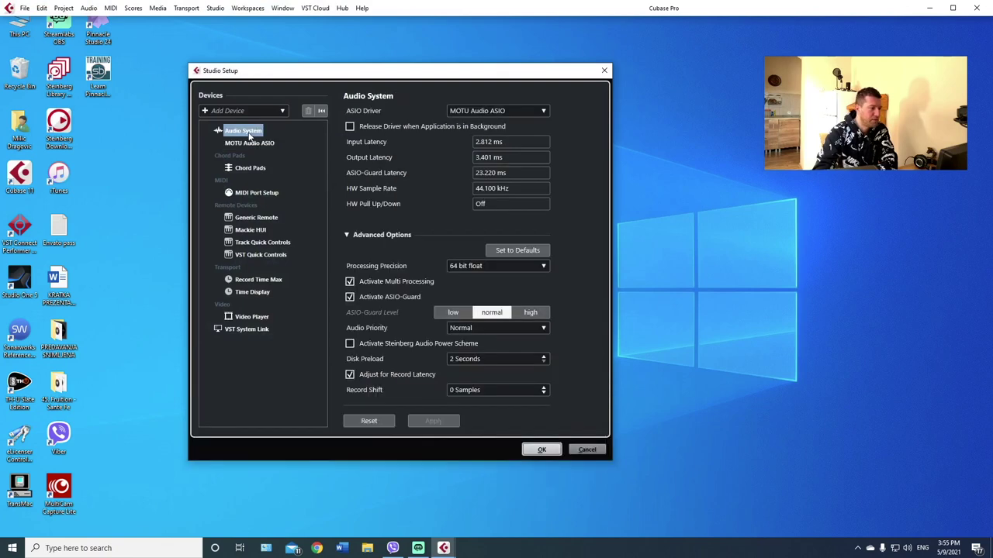
left_click(468, 113)
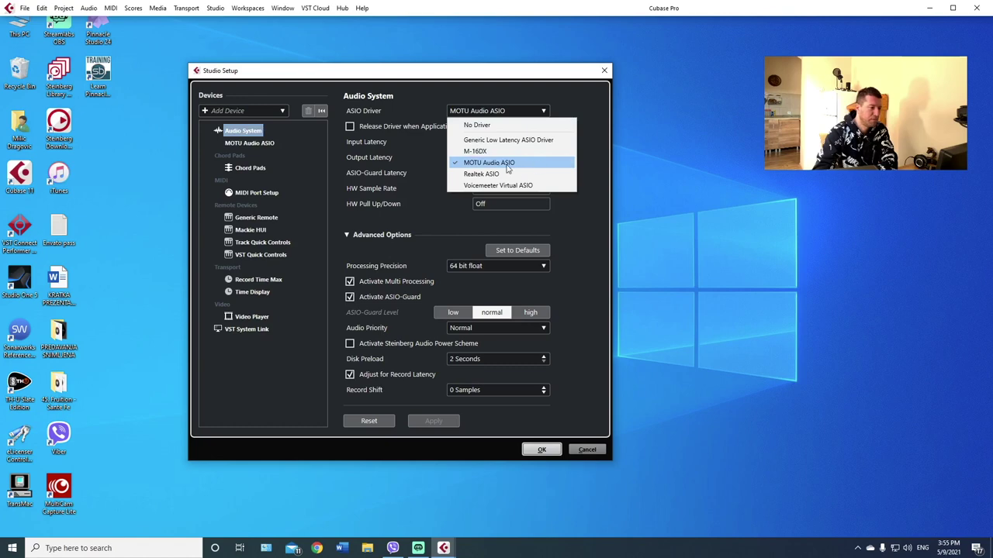
left_click(566, 80)
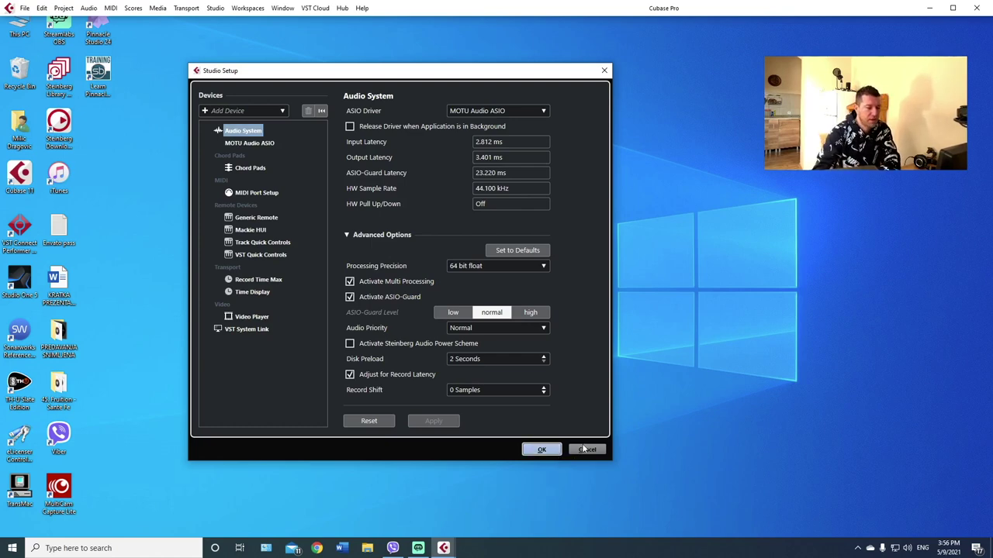
Cancel the Studio Setup, leave Cubase, and open the Windows Power & sleep settings by searching for "power".
left_click(587, 450)
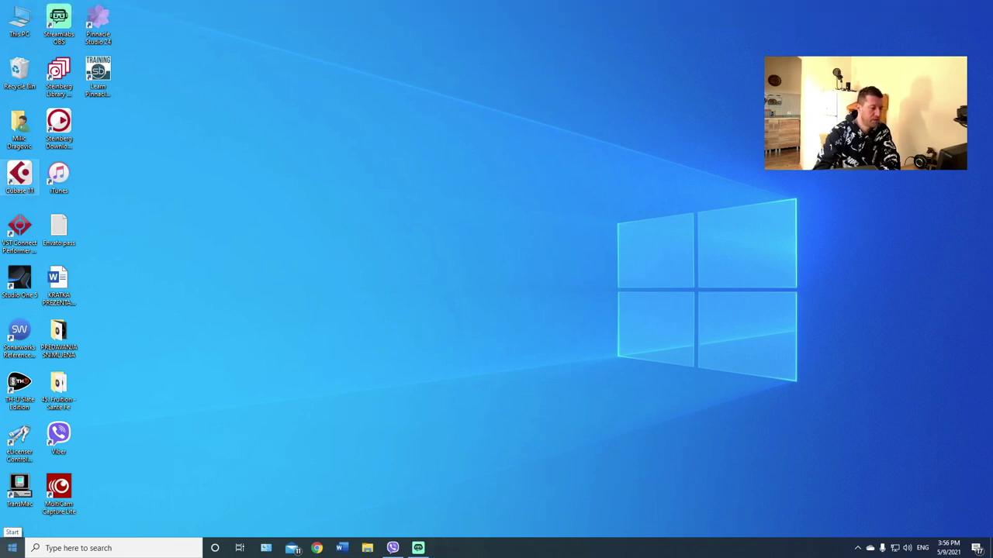
left_click(12, 547)
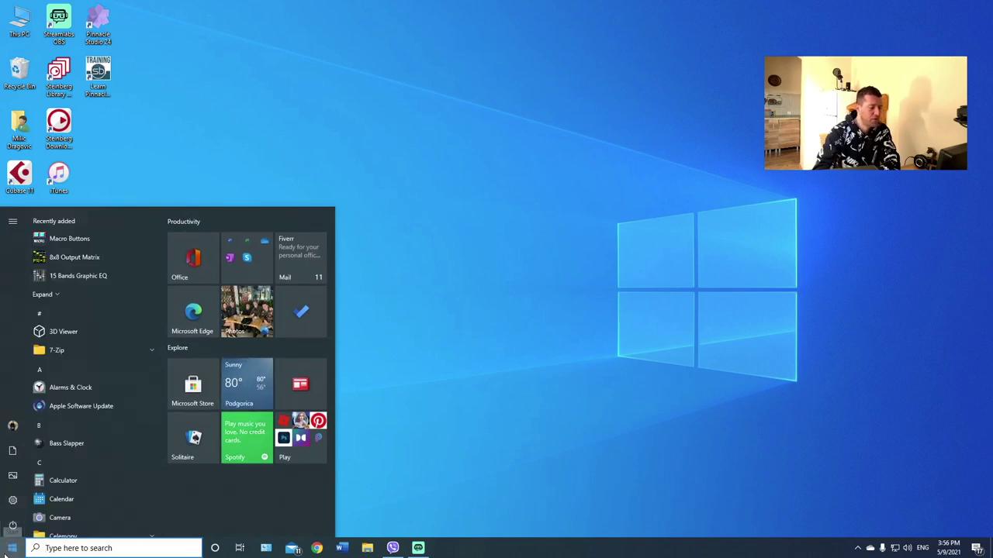
left_click(72, 549)
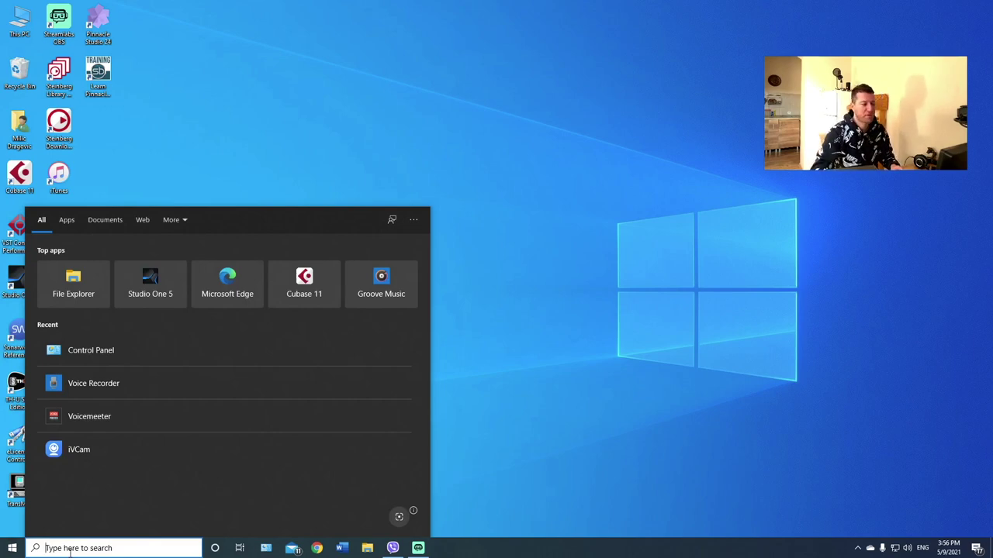
type("p")
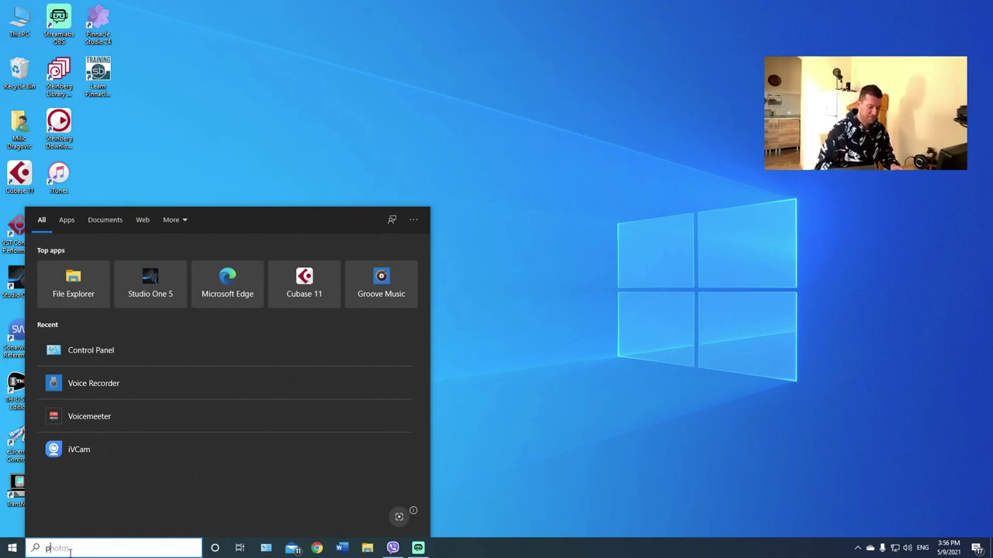
type("ower")
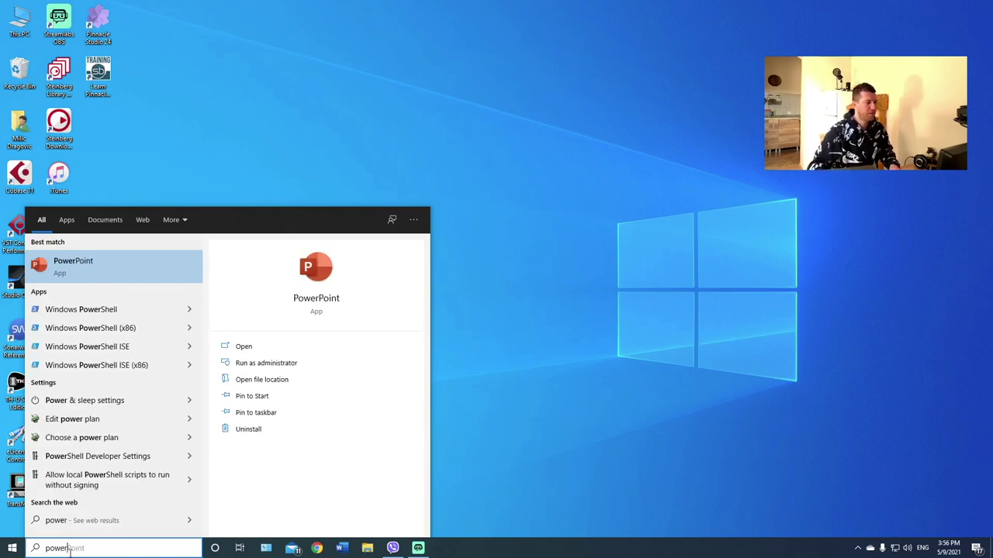
left_click(135, 407)
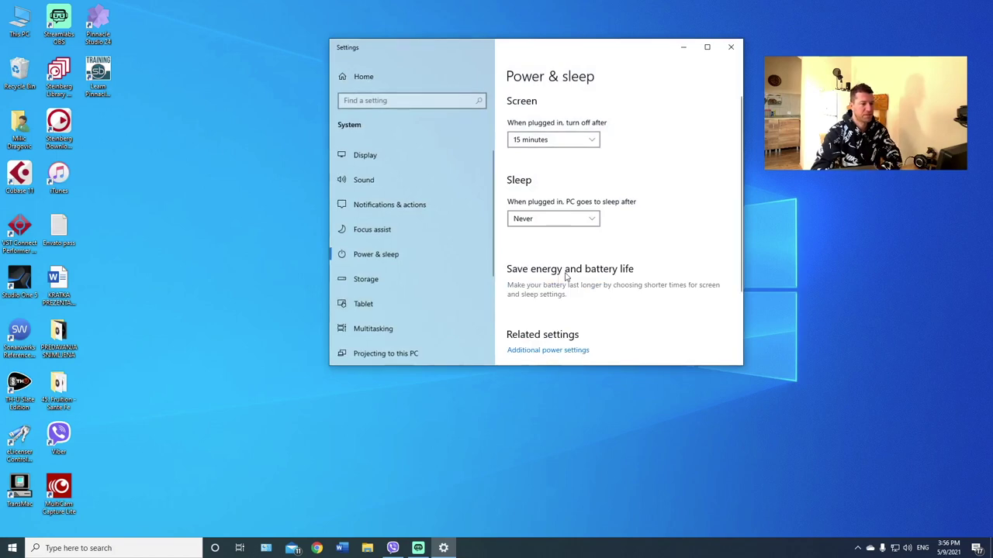
Review the power plans in the additional power settings and close the Power Options and Settings windows.
scroll(621, 264, "down", 3)
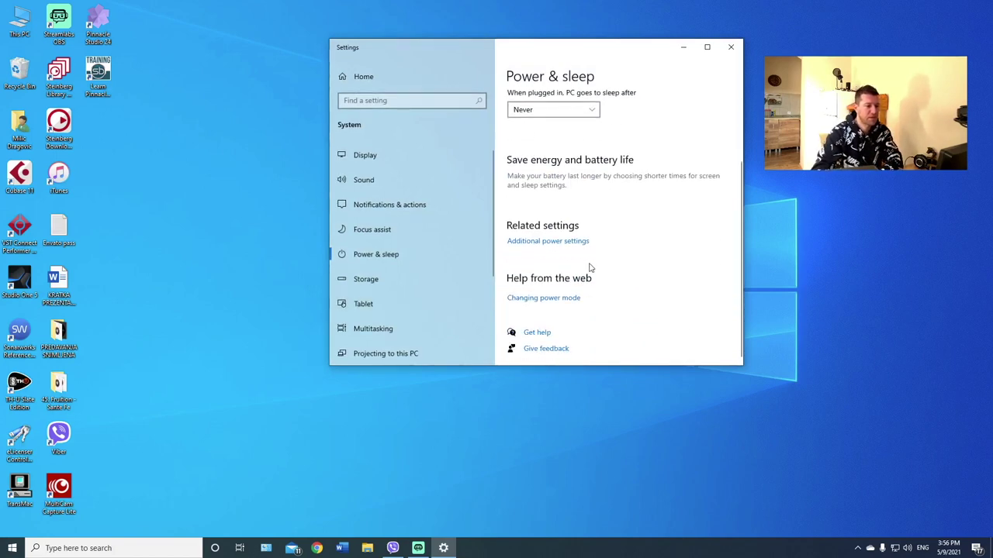
left_click(538, 242)
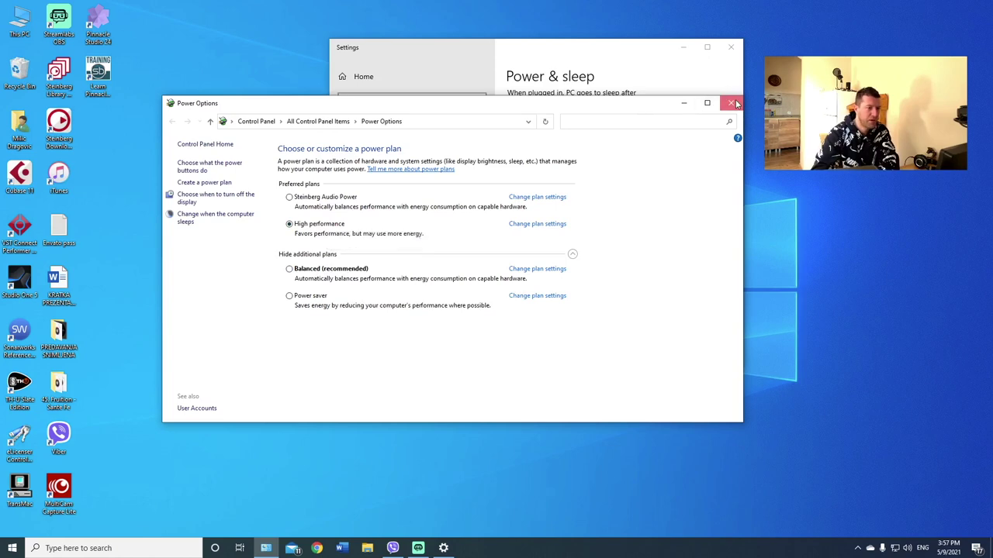
left_click(733, 103)
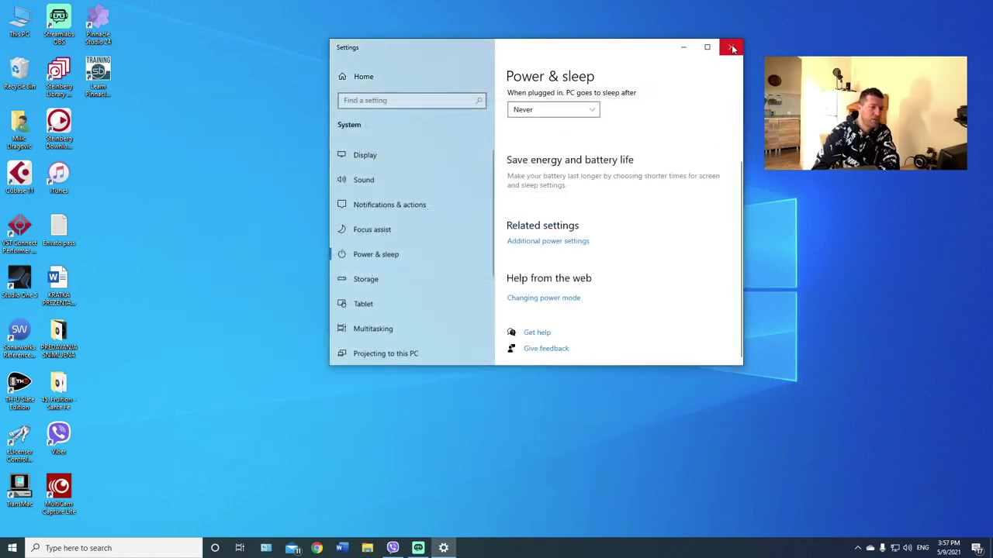
left_click(730, 47)
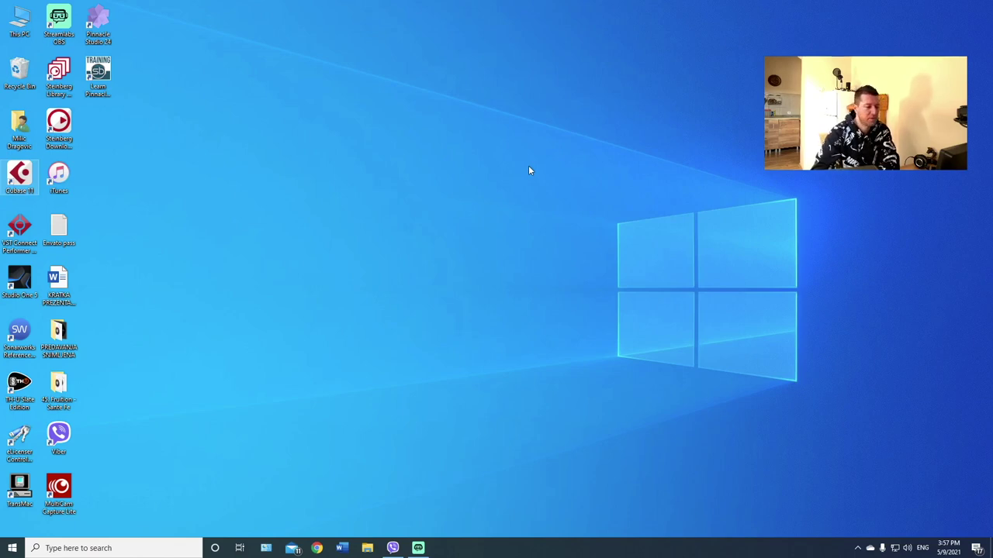
Switch to Chrome, search the web for "voicemeeter" and open the VB-Audio VoiceMeeter page.
left_click(319, 548)
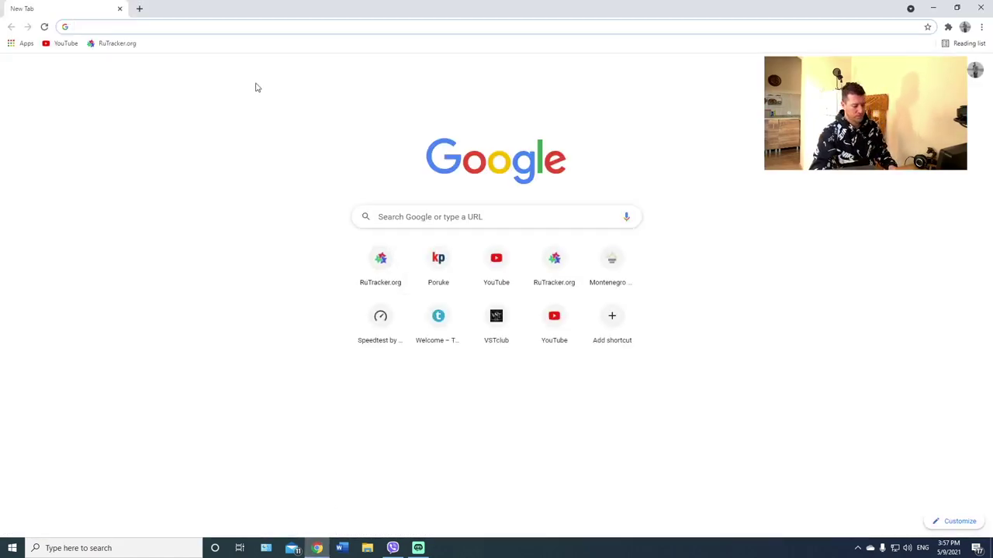
left_click(88, 28)
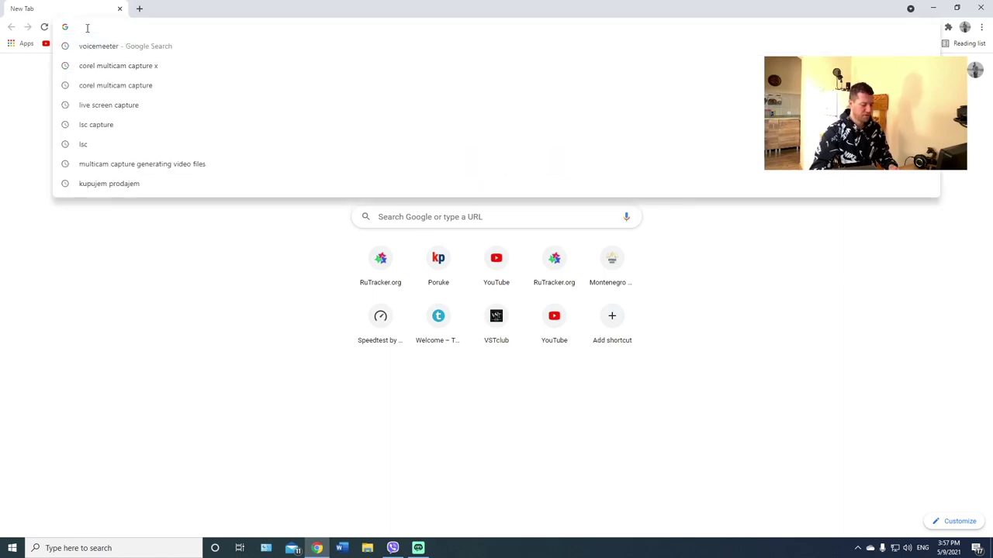
type("voice")
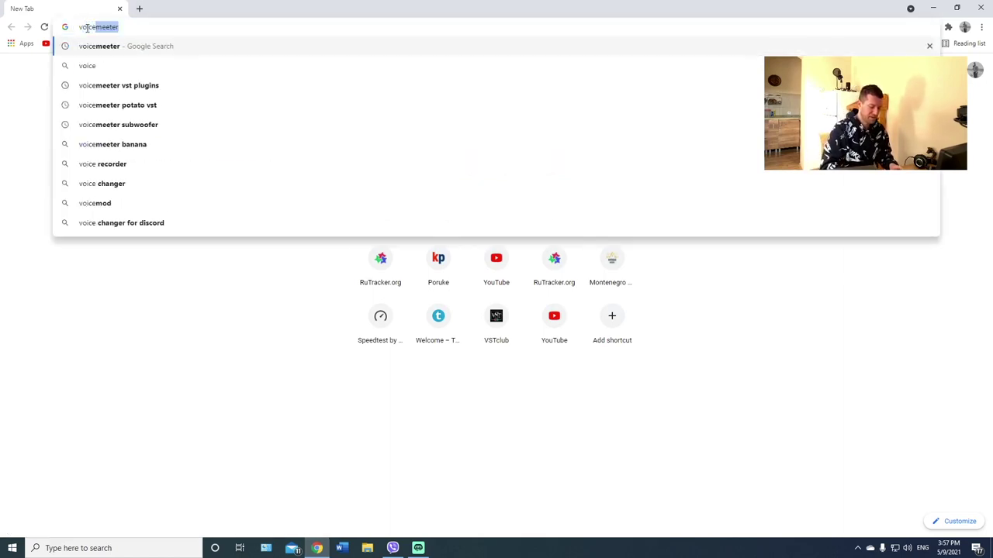
type("meeter")
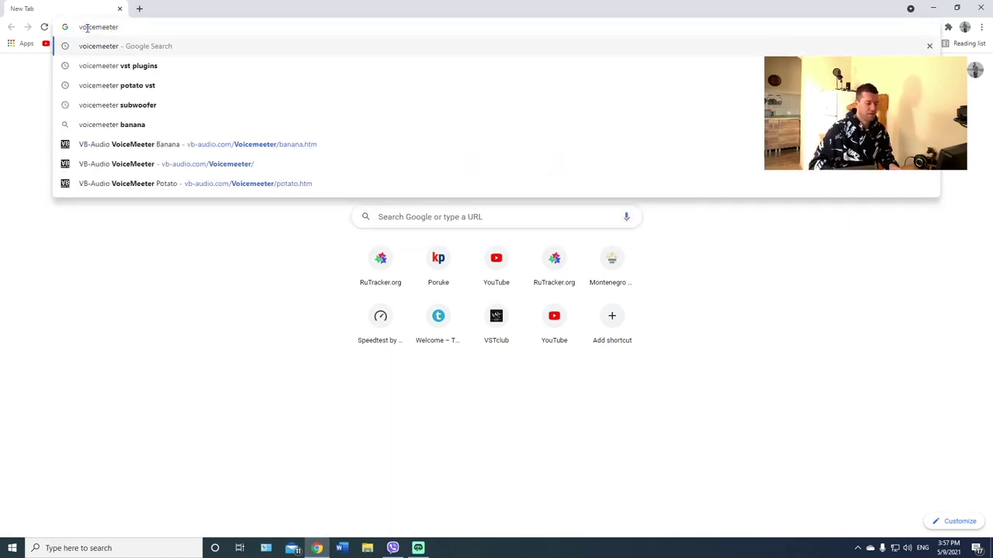
key("Return")
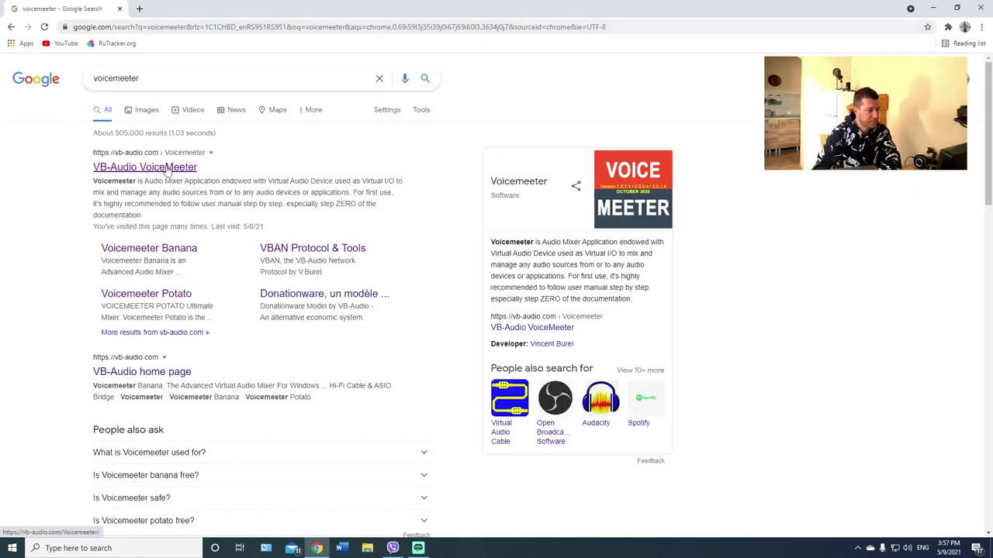
left_click(149, 167)
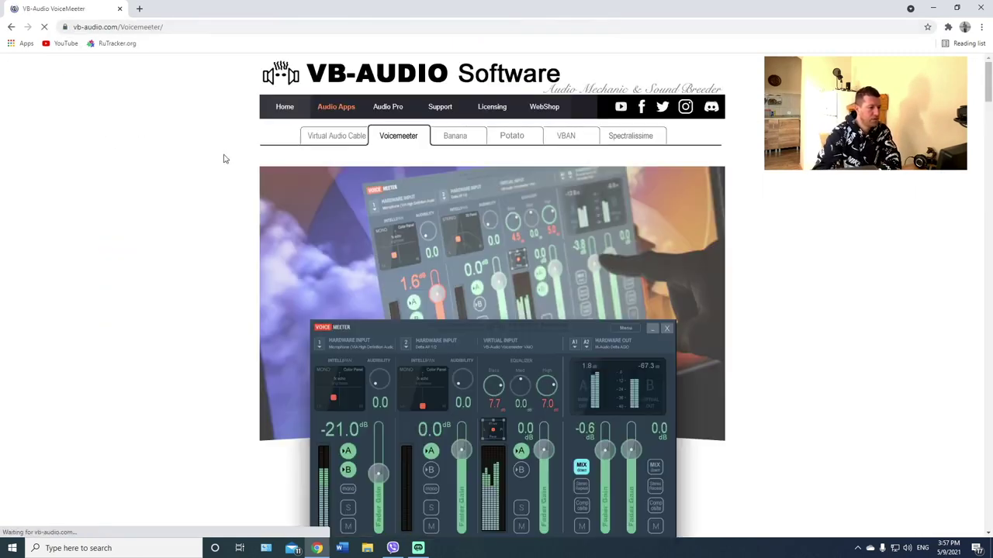
Compare the Voicemeeter, Banana and Potato product pages and view the download section of the standard Voicemeeter page.
scroll(709, 301, "down", 1)
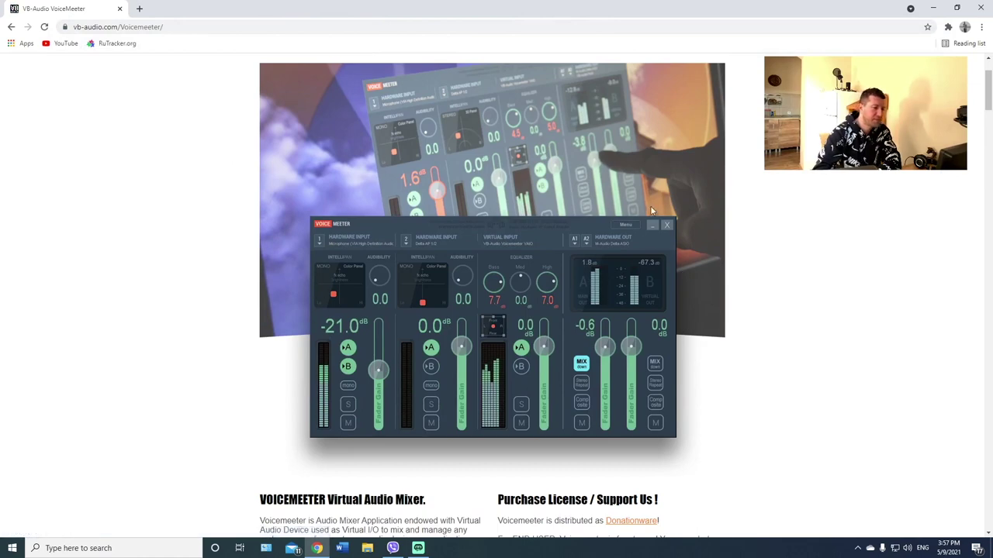
scroll(525, 183, "up", 1)
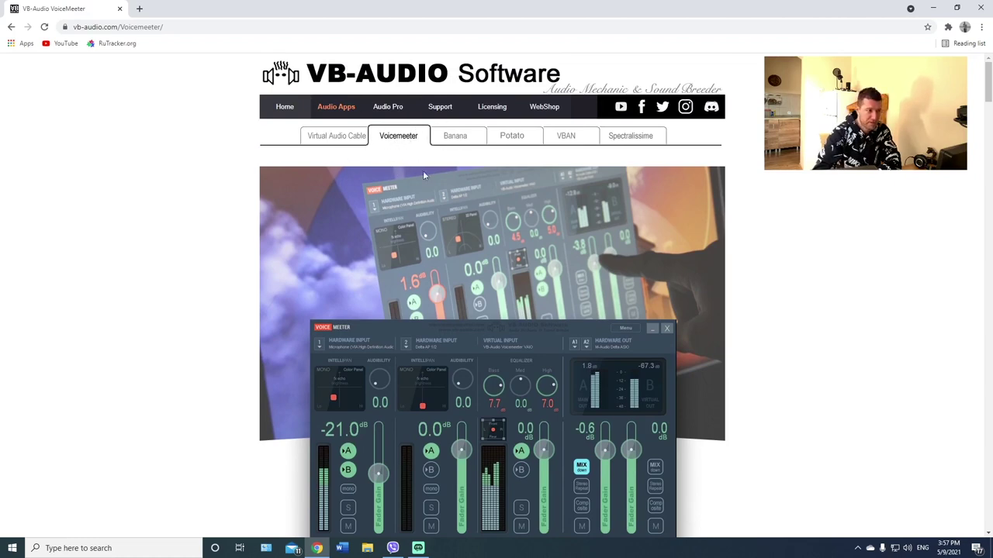
left_click(456, 138)
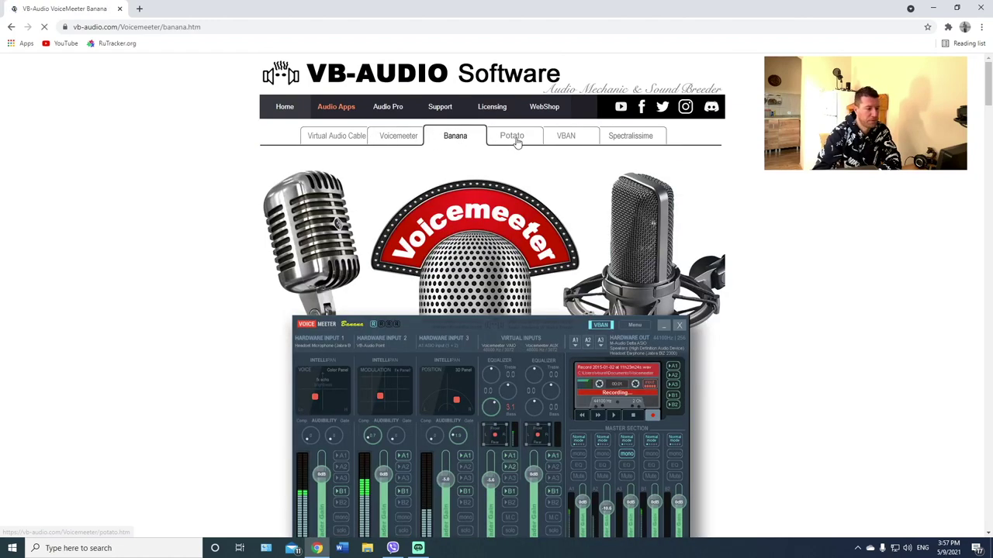
left_click(514, 141)
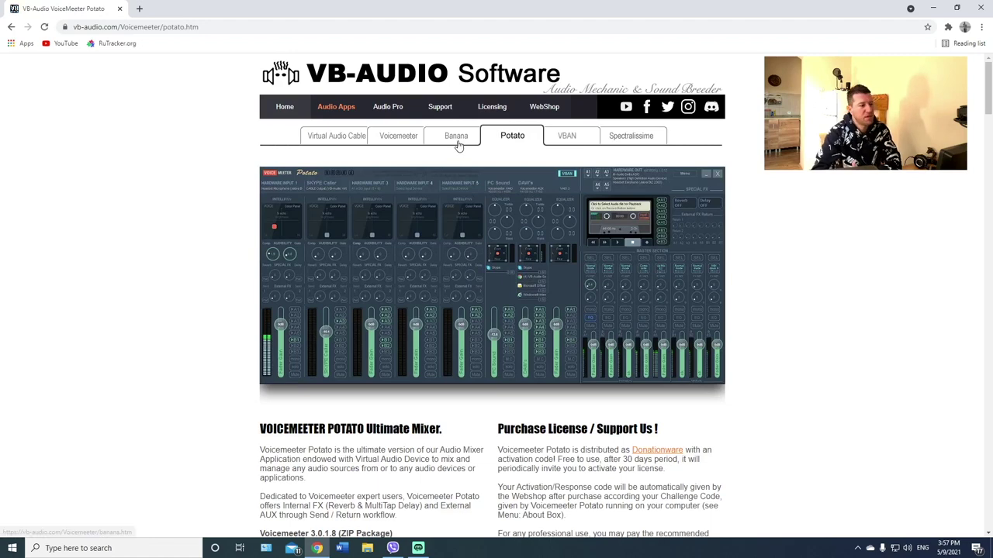
left_click(408, 142)
scroll(656, 302, "down", 2)
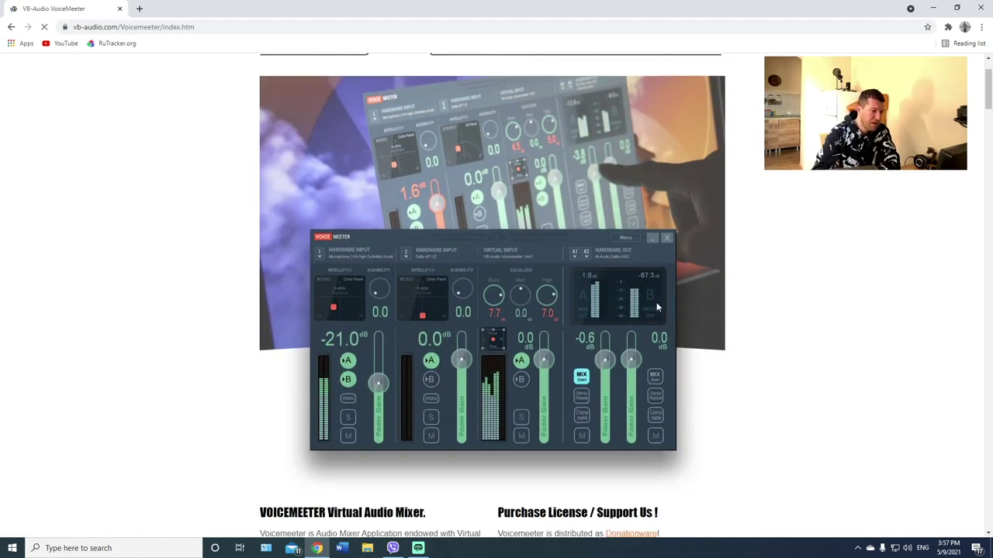
scroll(519, 188, "up", 2)
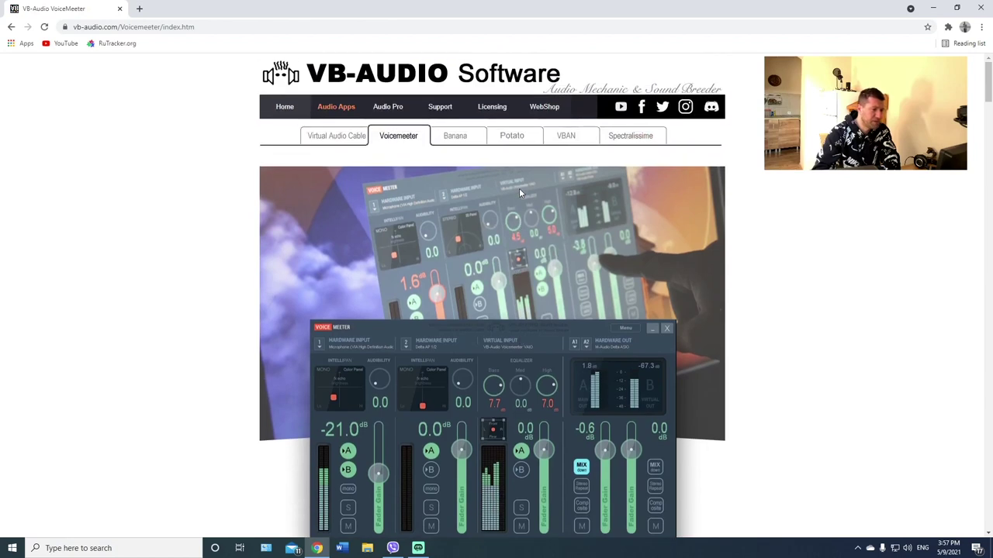
left_click(453, 138)
scroll(529, 250, "down", 1)
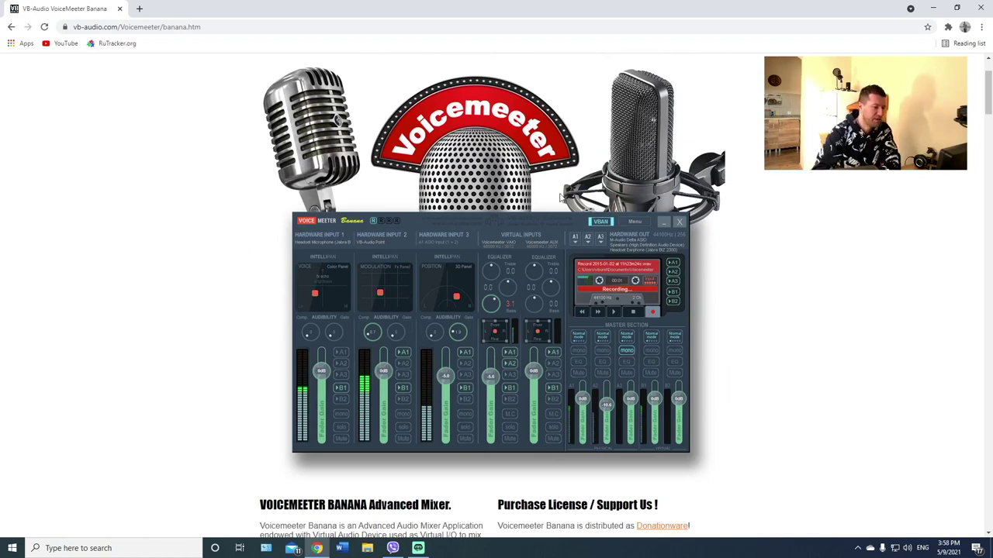
scroll(325, 227, "up", 1)
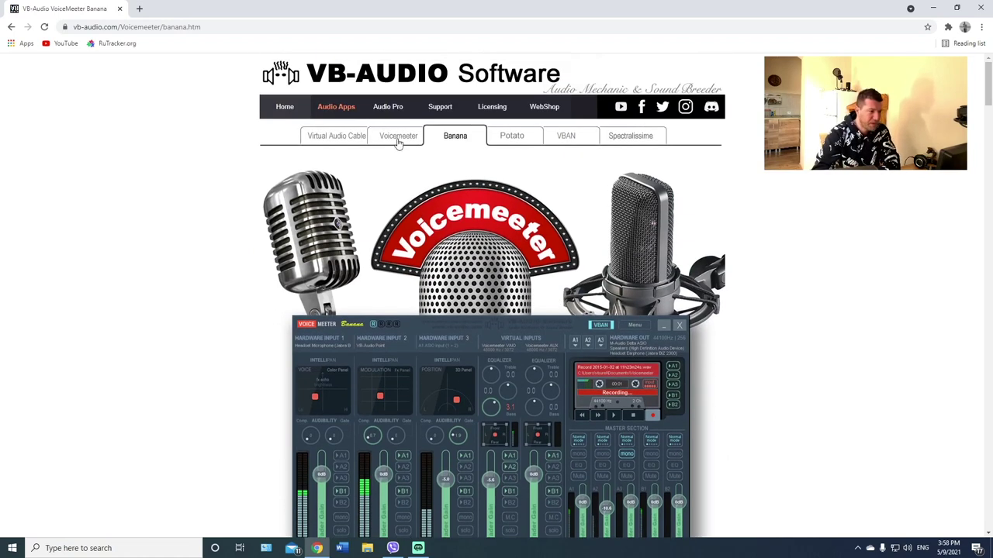
left_click(398, 136)
scroll(420, 283, "down", 4)
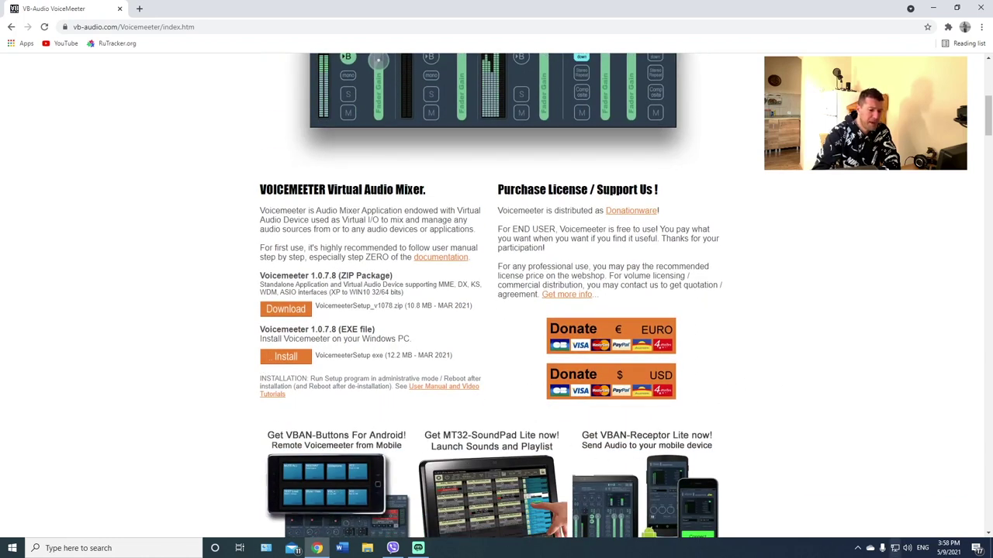
Select VoiceMeeter Input (VB-Audio VoiceMeeter VAIO) as the Windows playback device.
left_click(909, 552)
left_click(887, 502)
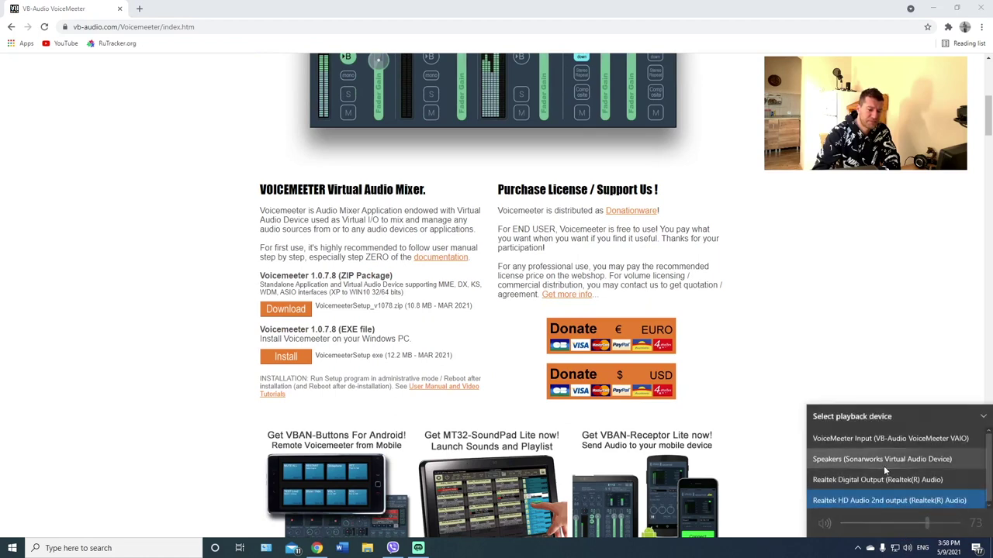
left_click(851, 439)
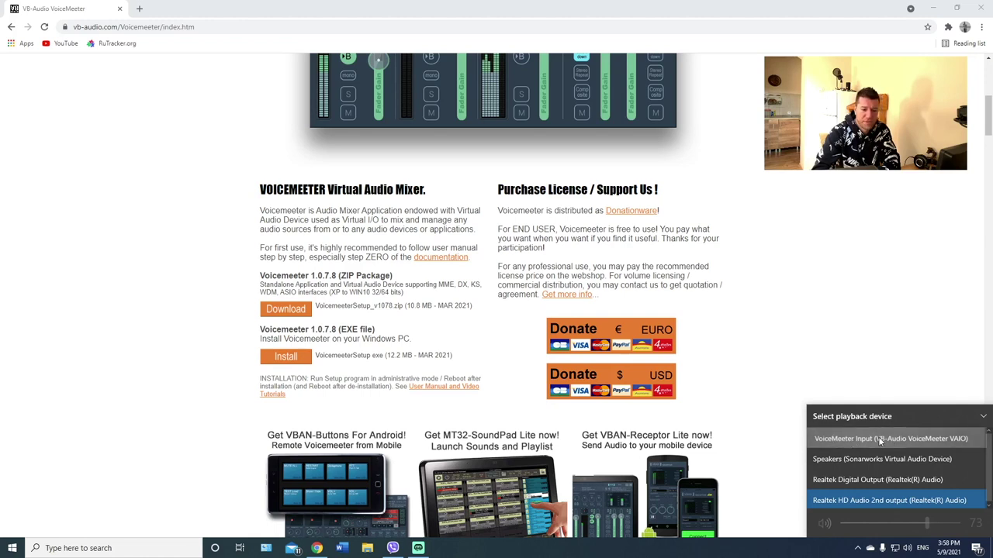
left_click(880, 441)
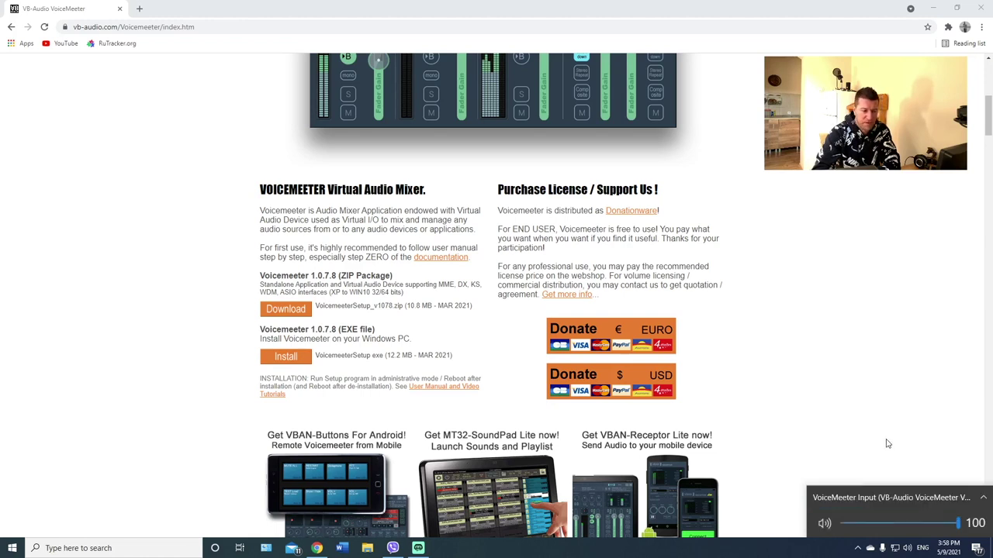
Check the default playback device in the Control Panel's Sound settings, and close Sound, the Control Panel and Chrome.
left_click(266, 548)
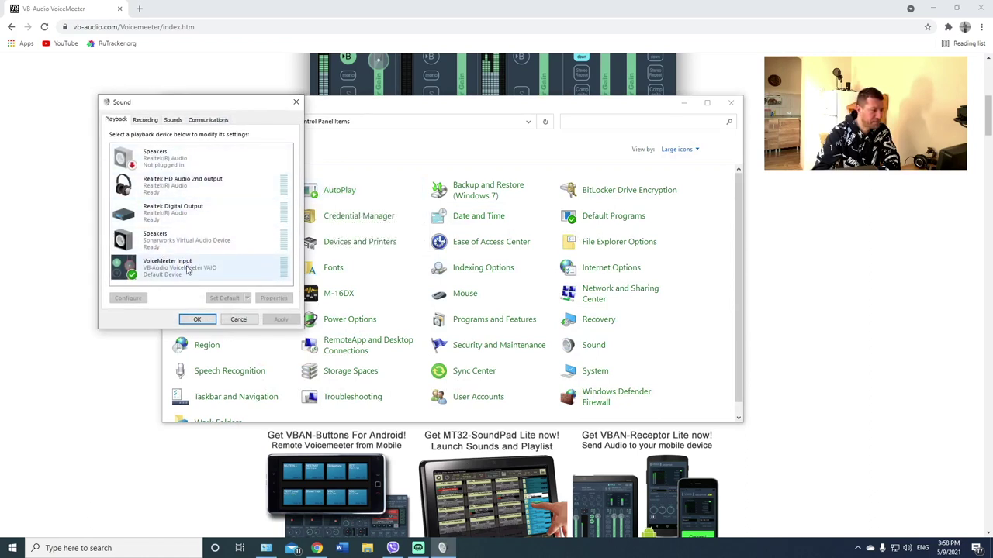
left_click(197, 320)
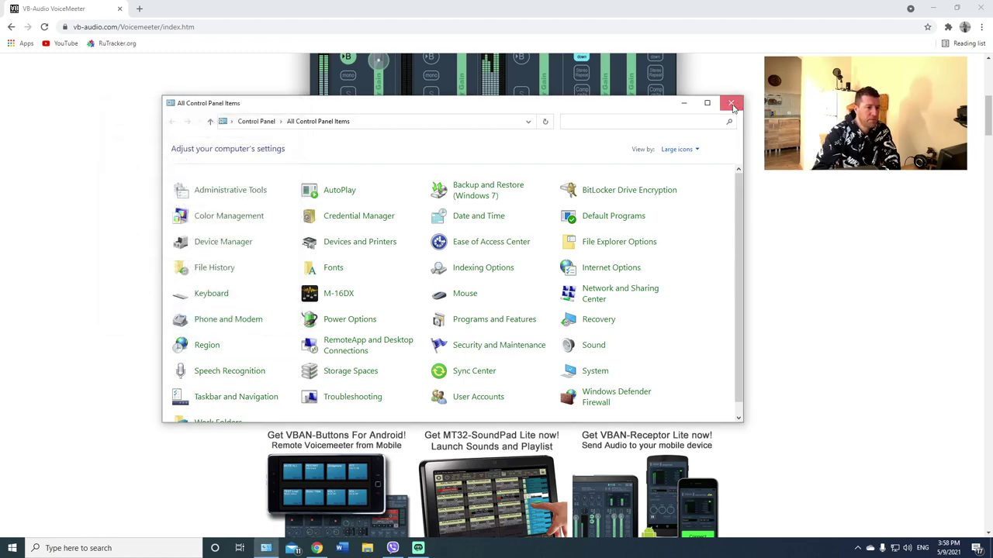
left_click(732, 107)
left_click(978, 7)
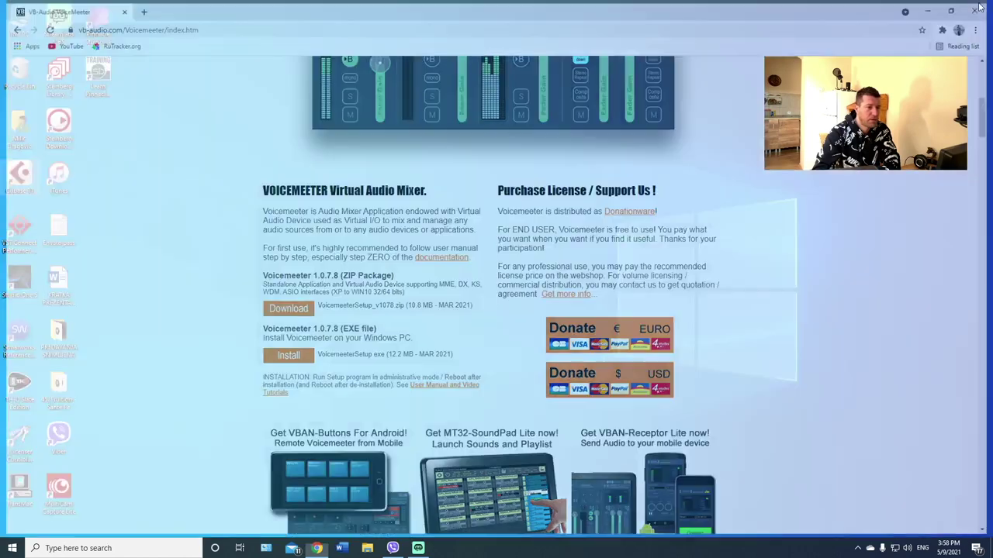
Check the current Windows playback device in the volume control, and search for "voice" to launch Voicemeeter.
left_click(13, 546)
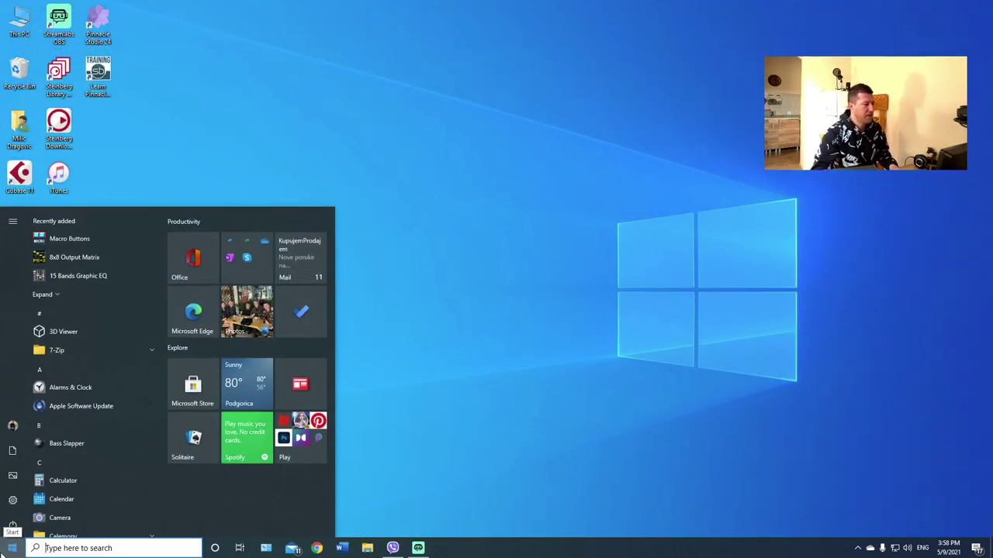
left_click(907, 548)
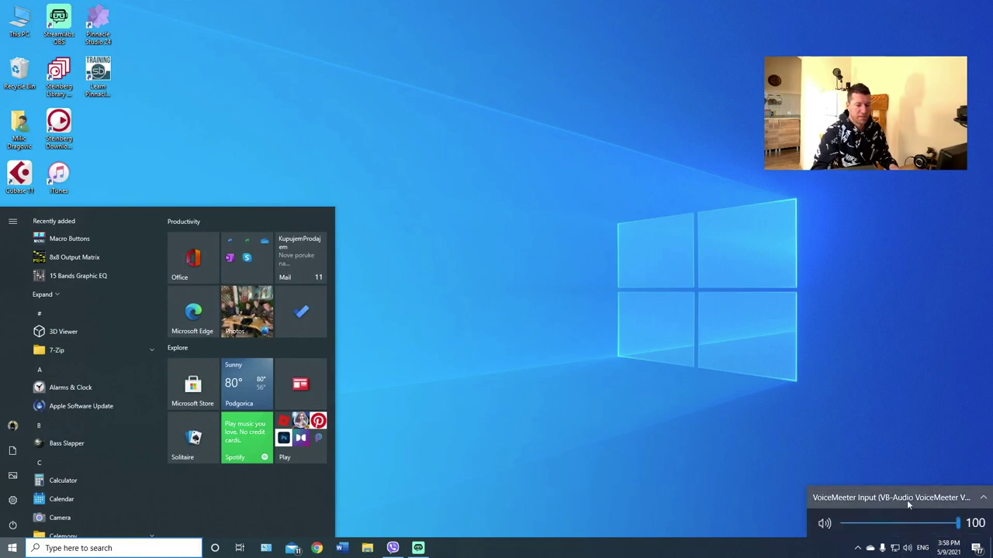
left_click(13, 546)
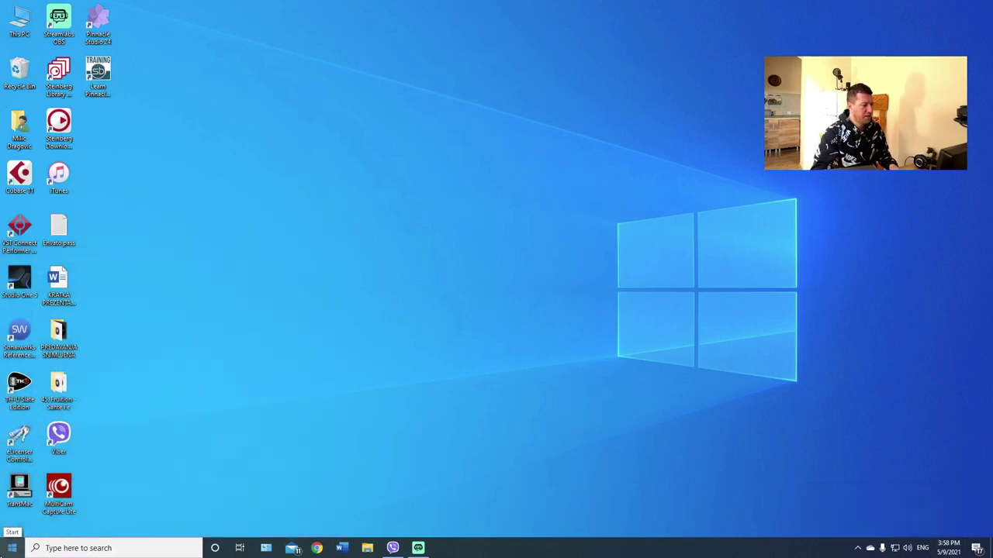
left_click(11, 547)
type("voice")
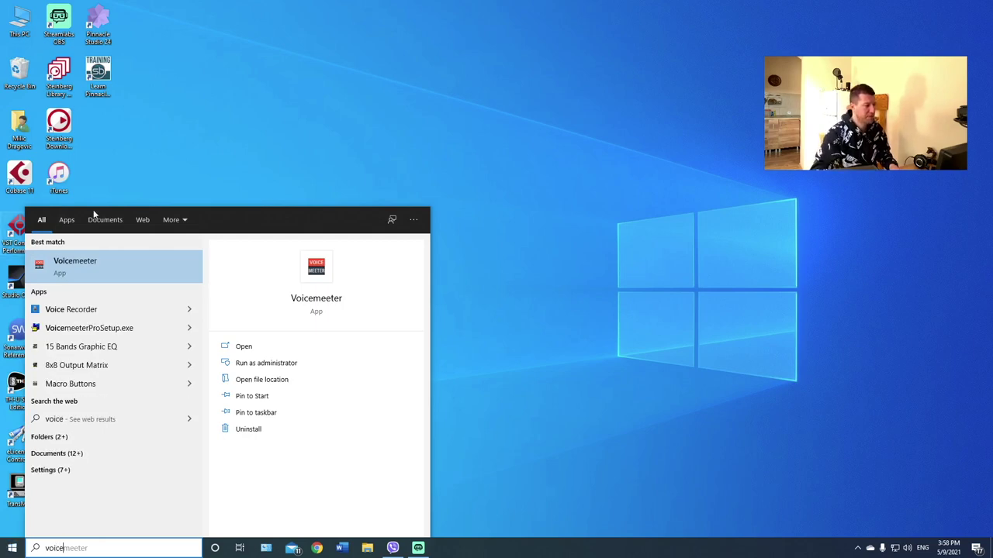
left_click(74, 264)
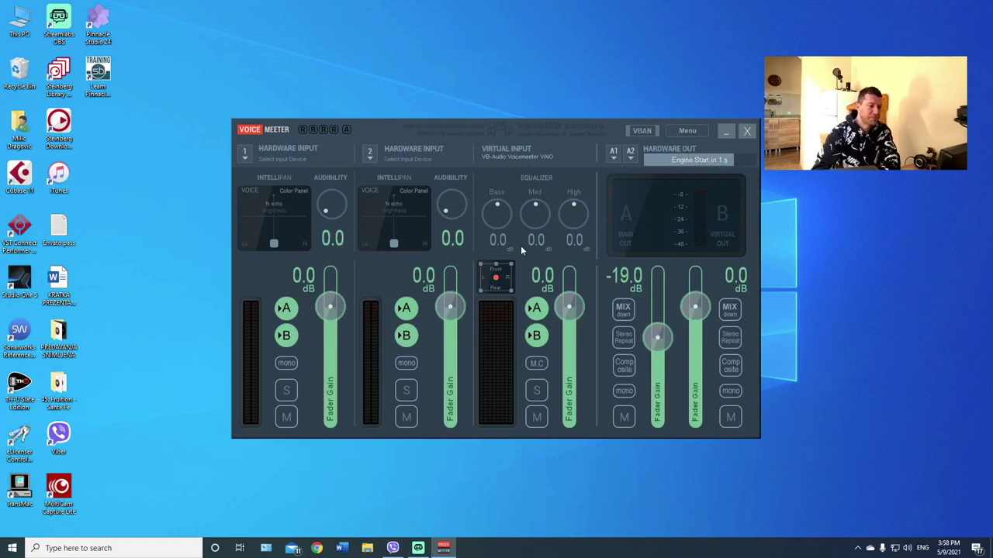
Select ASIO: MOTU Audio ASIO as the A1 hardware output and view the devices available for Hardware Input 1.
left_click(613, 152)
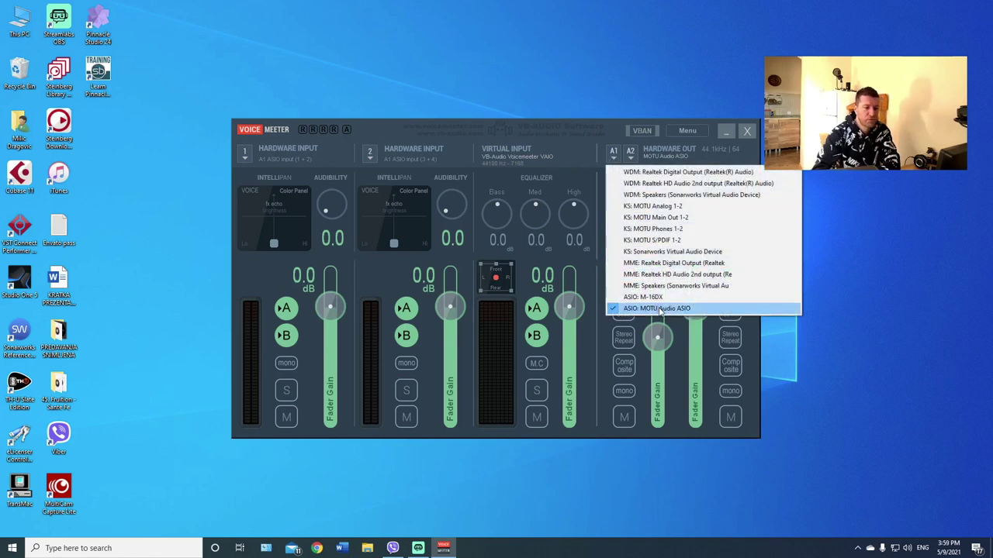
left_click(701, 310)
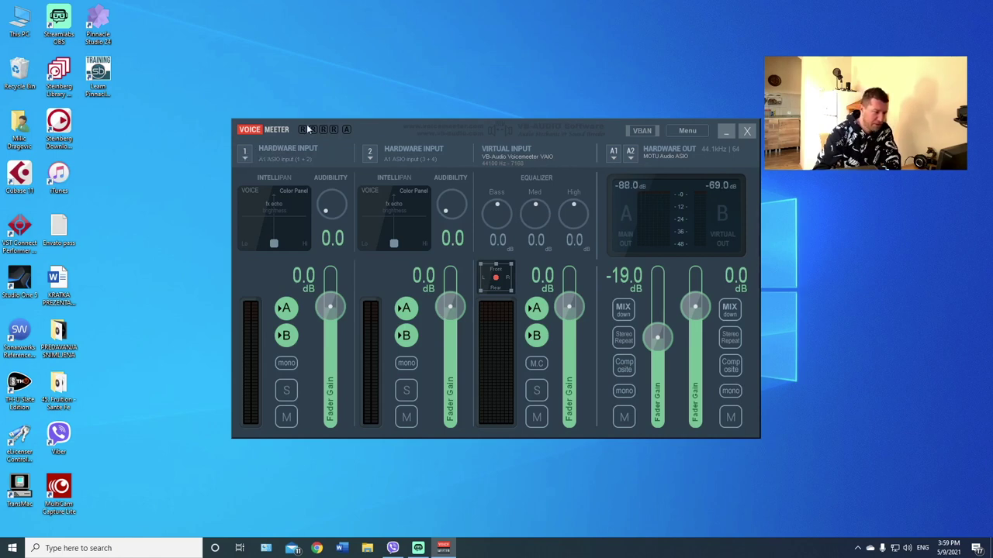
left_click(246, 155)
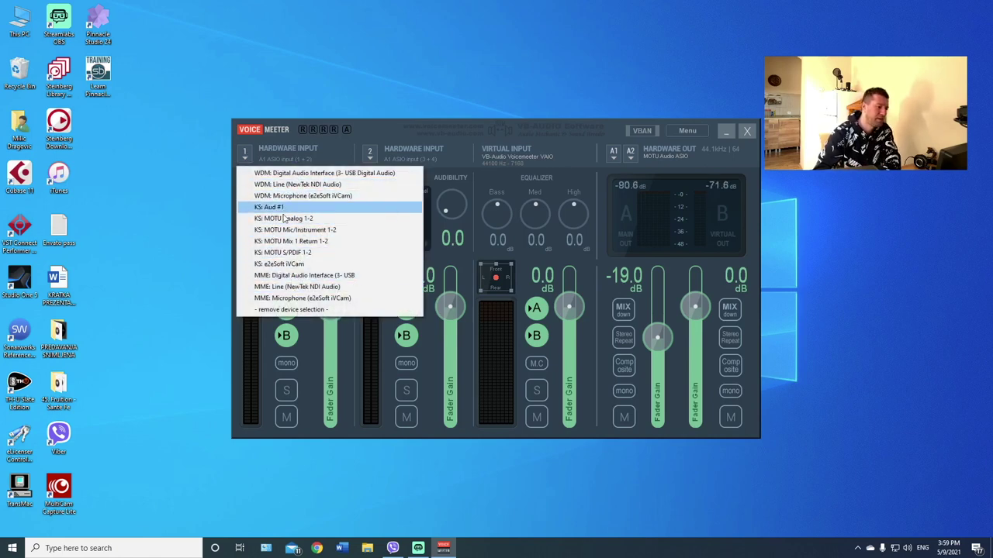
left_click(395, 129)
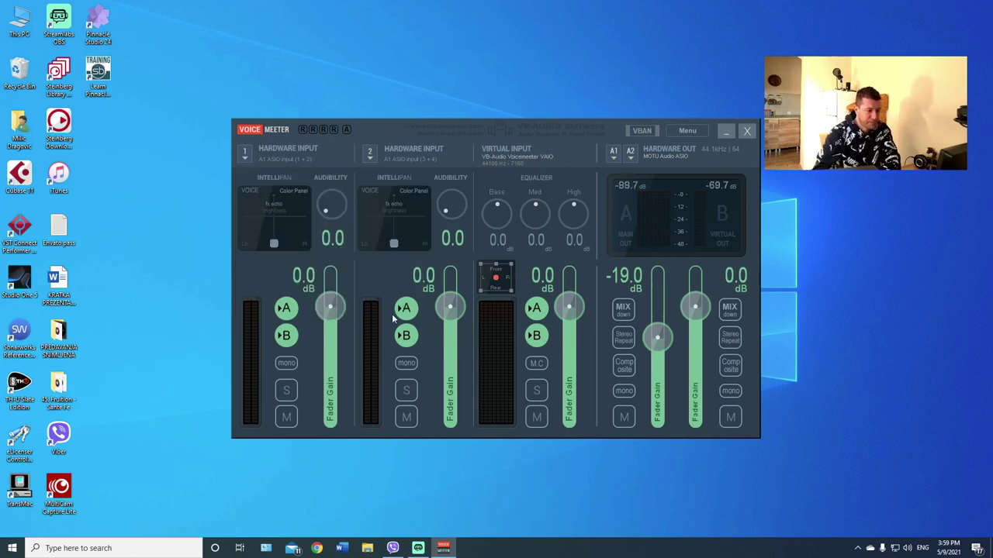
Switch to Chrome, play the "Man In The Mirror" live studio cover on YouTube, skip ahead to about 1:35 and pause it.
left_click(317, 549)
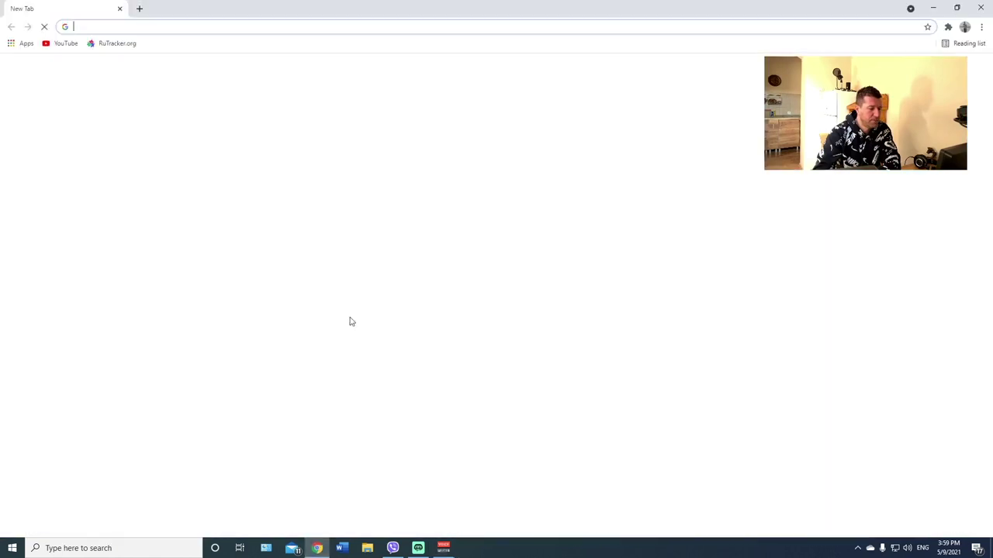
left_click(493, 269)
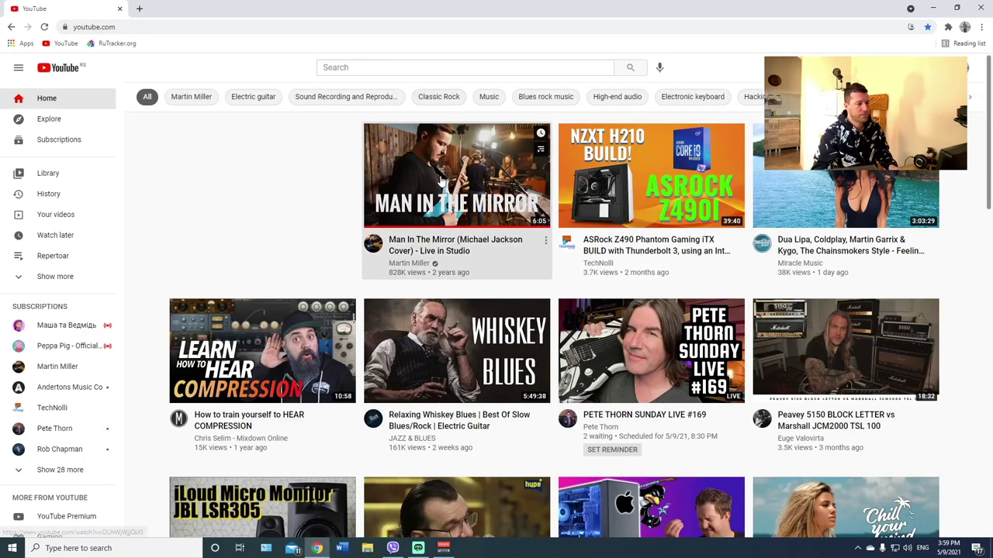
left_click(414, 145)
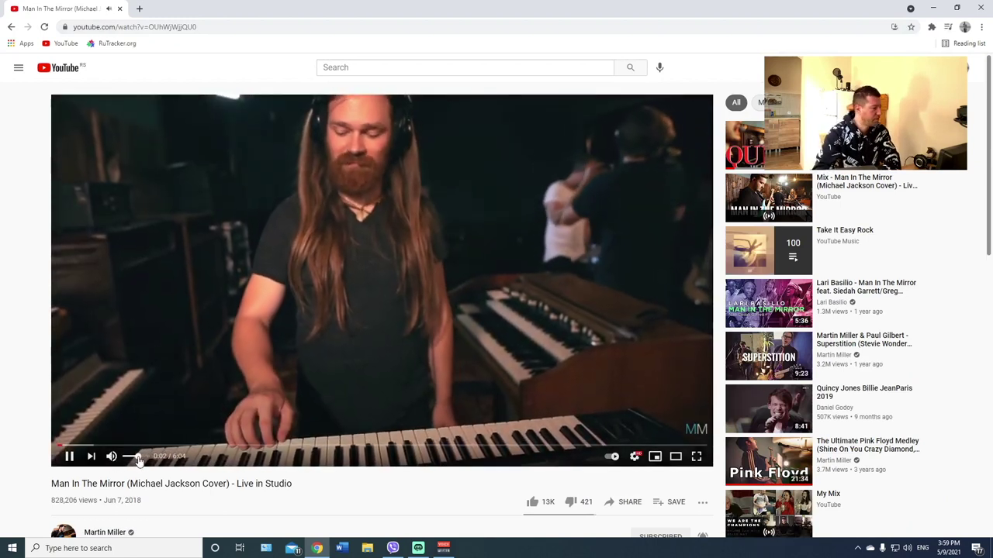
left_click(123, 446)
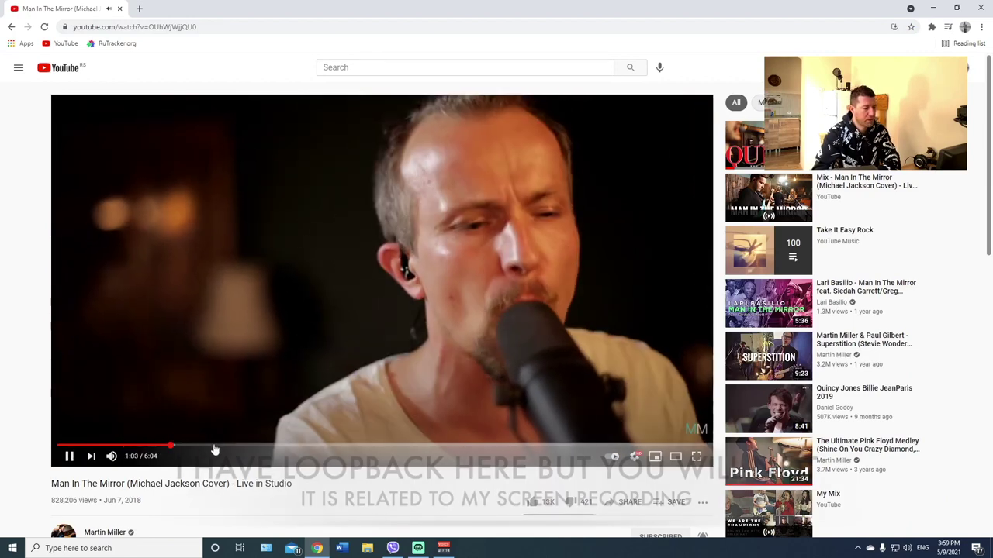
left_click(227, 446)
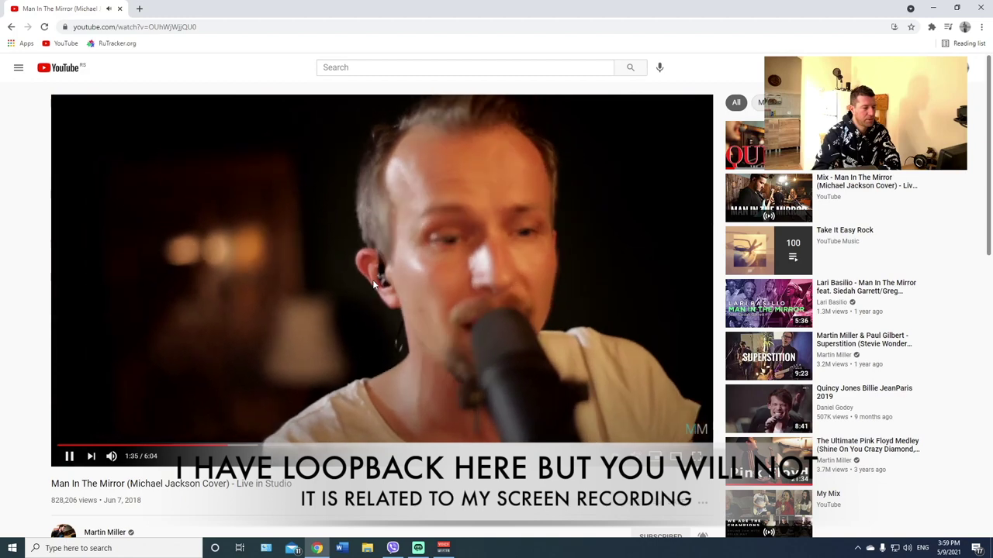
left_click(372, 281)
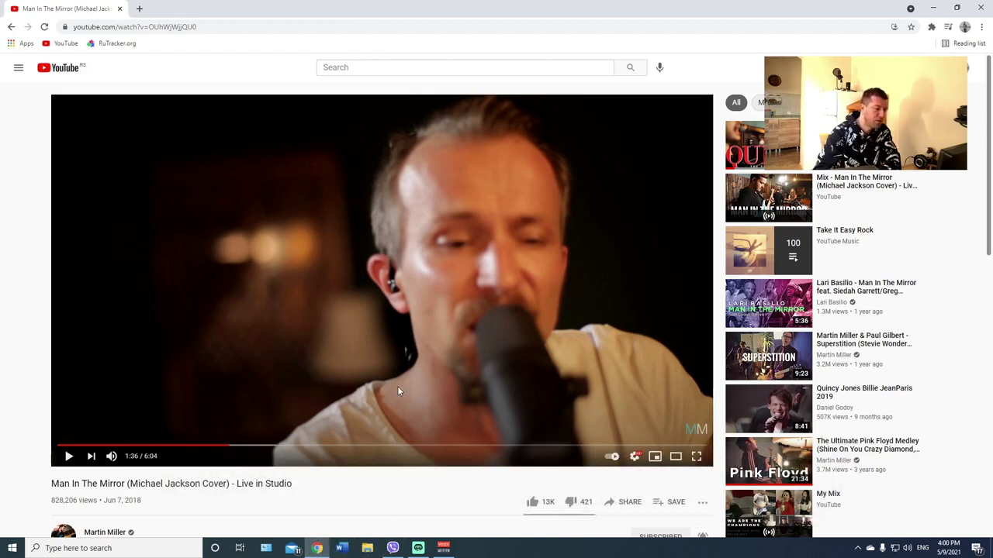
Test Voicemeeter's Virtual Input by switching its B routing off, resuming the YouTube video and switching B back on.
left_click(444, 548)
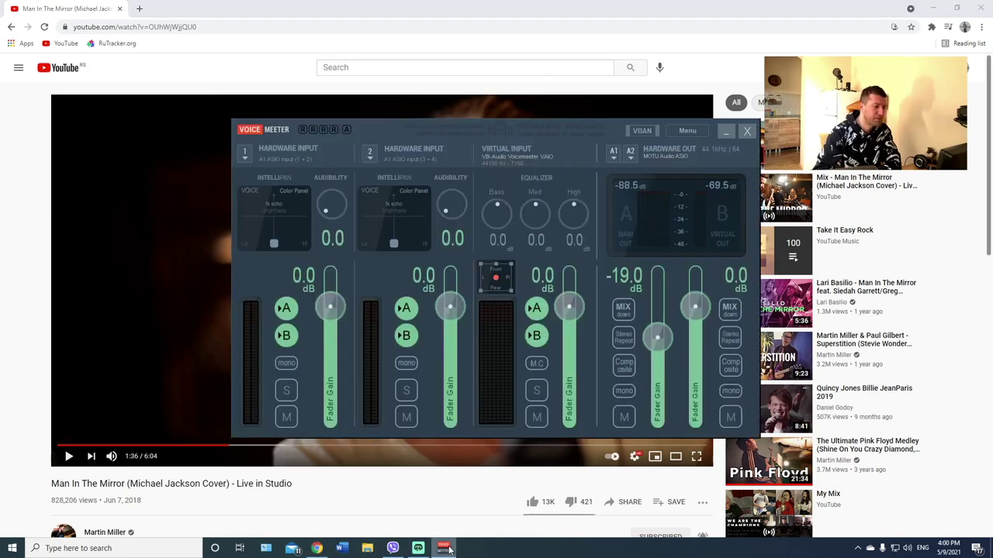
left_click(190, 322)
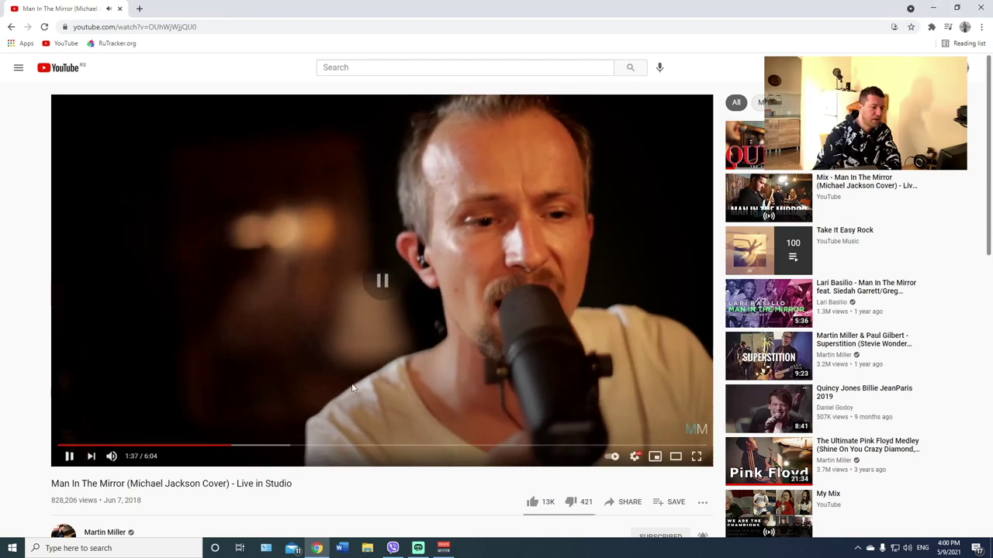
left_click(351, 388)
left_click(442, 548)
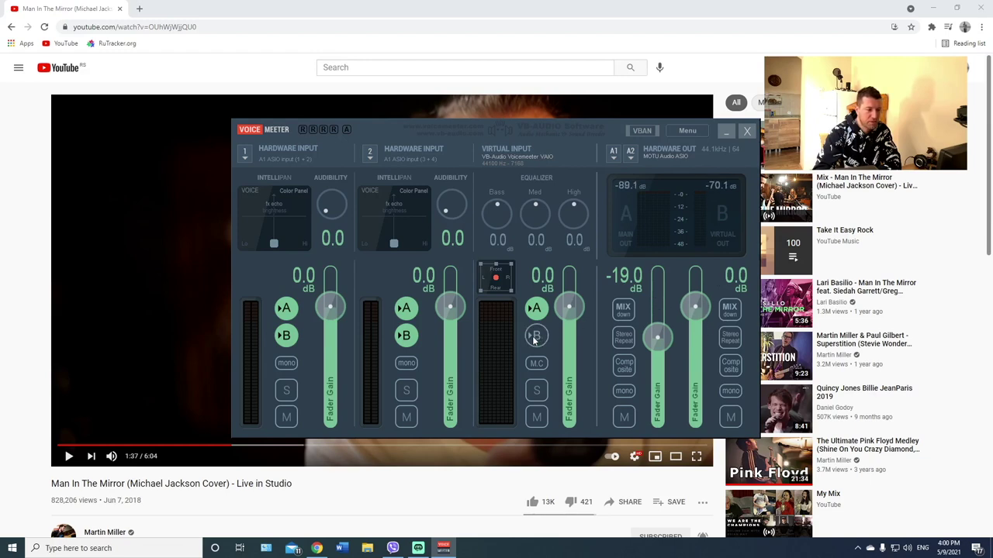
left_click(176, 288)
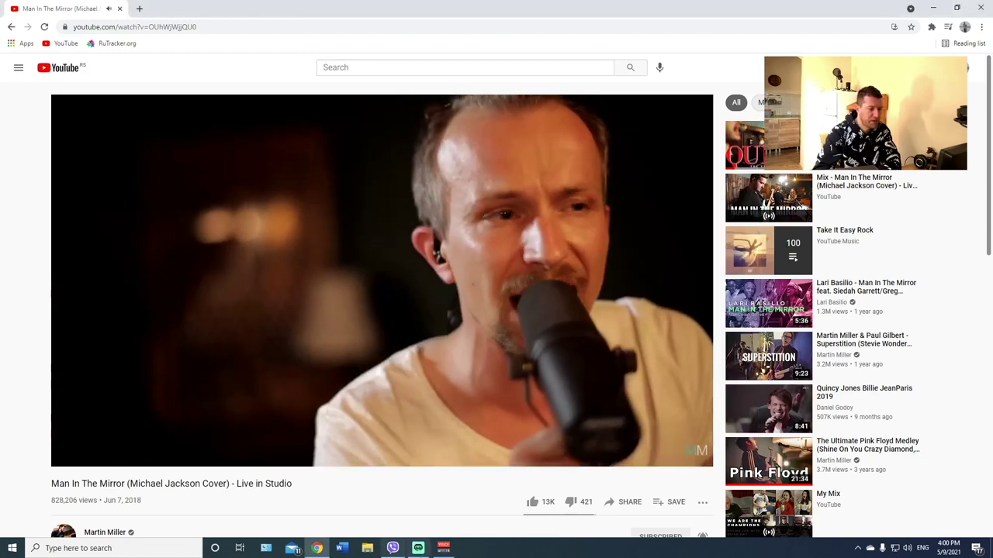
left_click(443, 548)
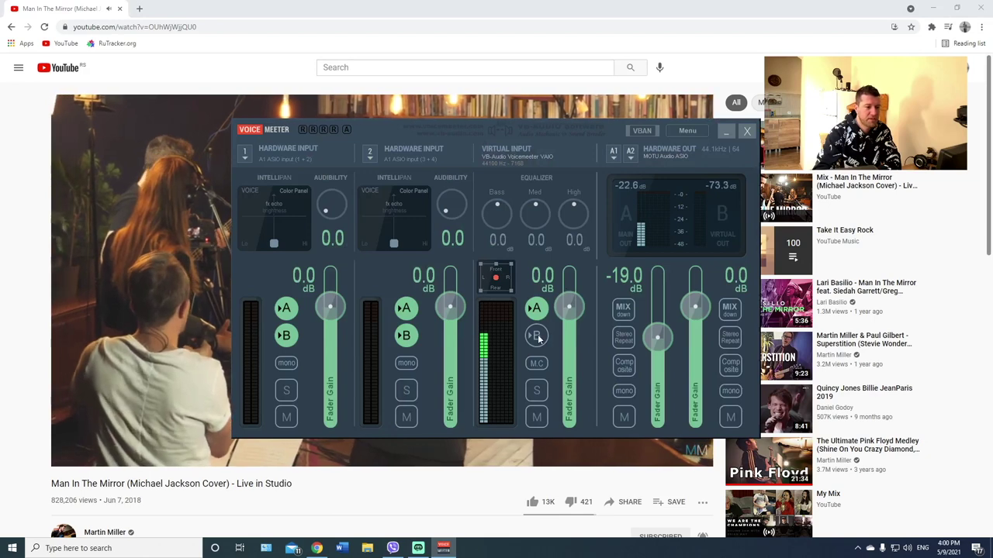
left_click(536, 336)
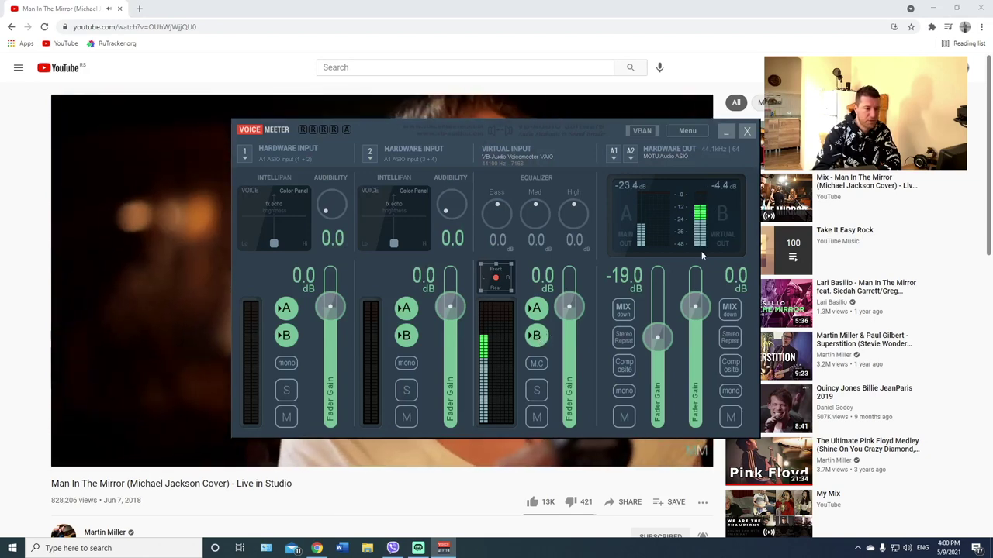
Check the playing YouTube video, return to Voicemeeter and lower the main output A fader to -inf dB.
left_click(185, 221)
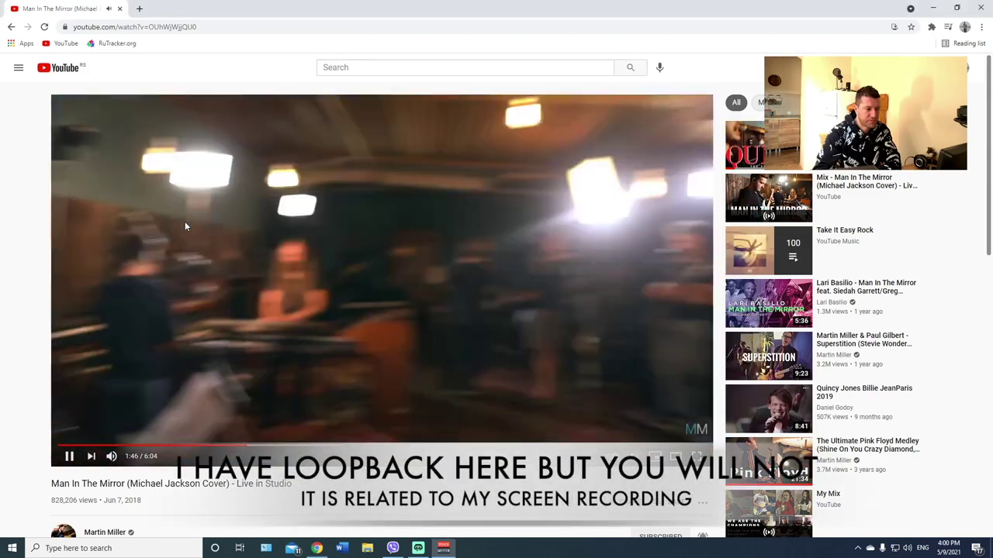
left_click(379, 275)
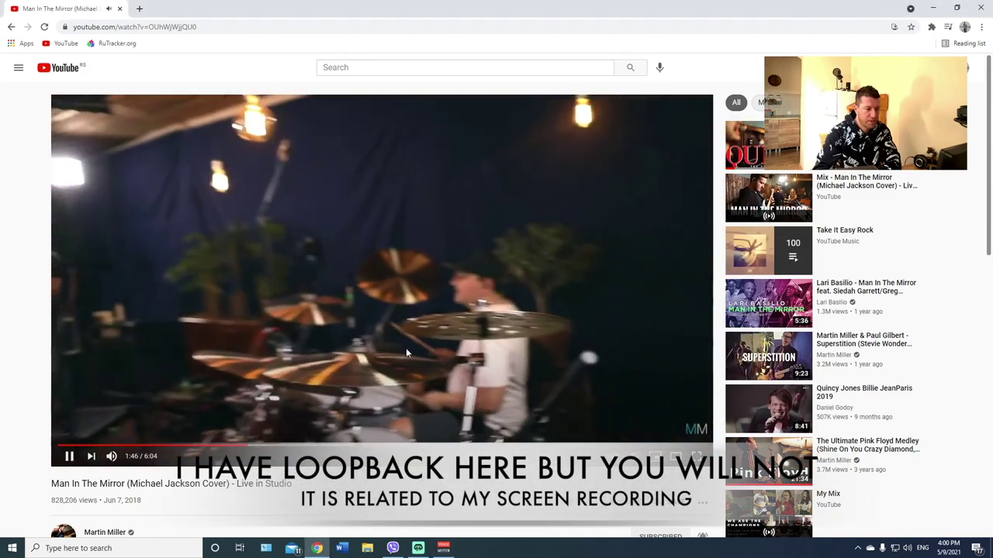
left_click(443, 549)
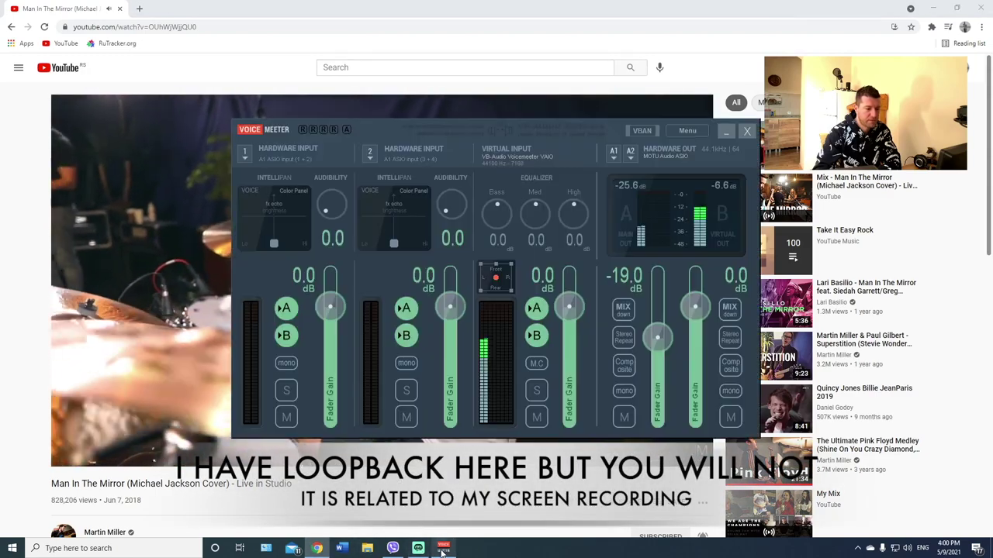
left_click_drag(658, 333, 658, 405)
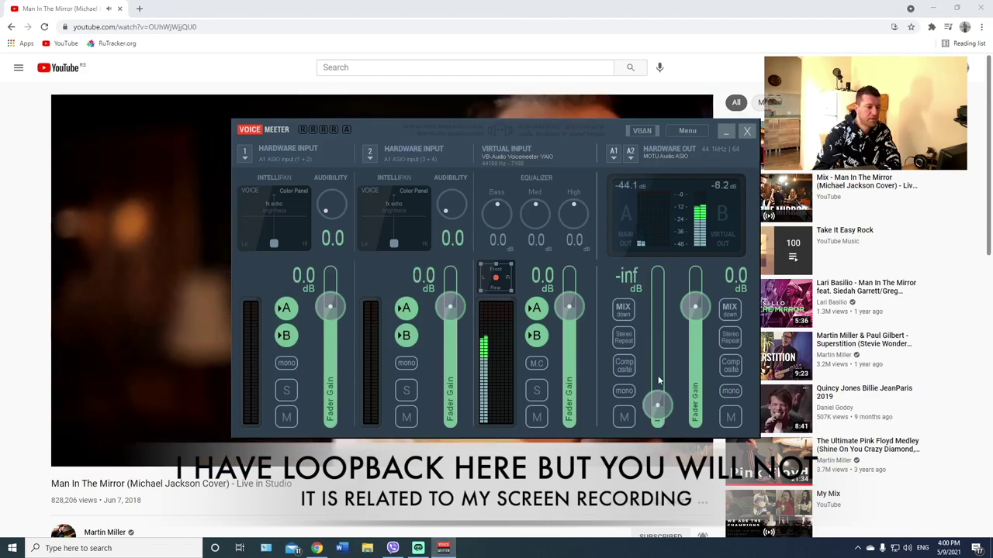